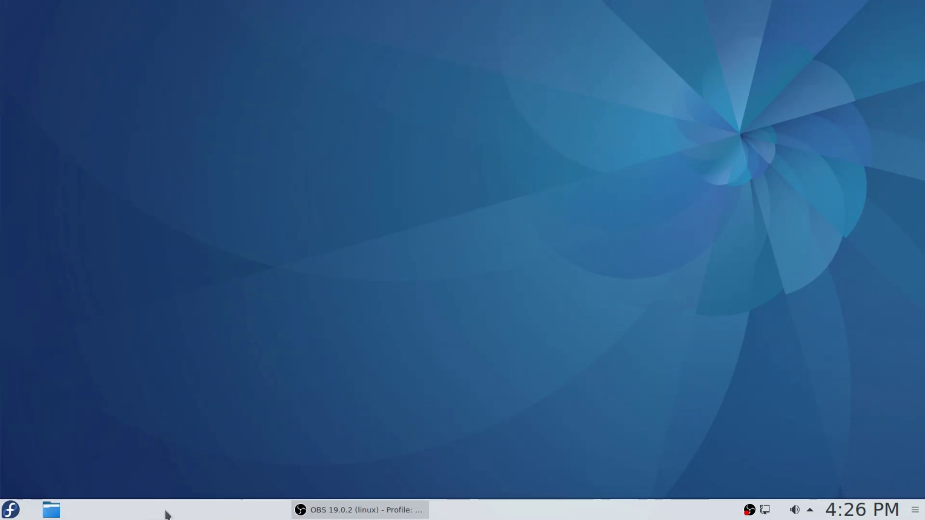
- Open and close the application launcher, then bring up the Fedora launcher's context menu
left_click(11, 510)
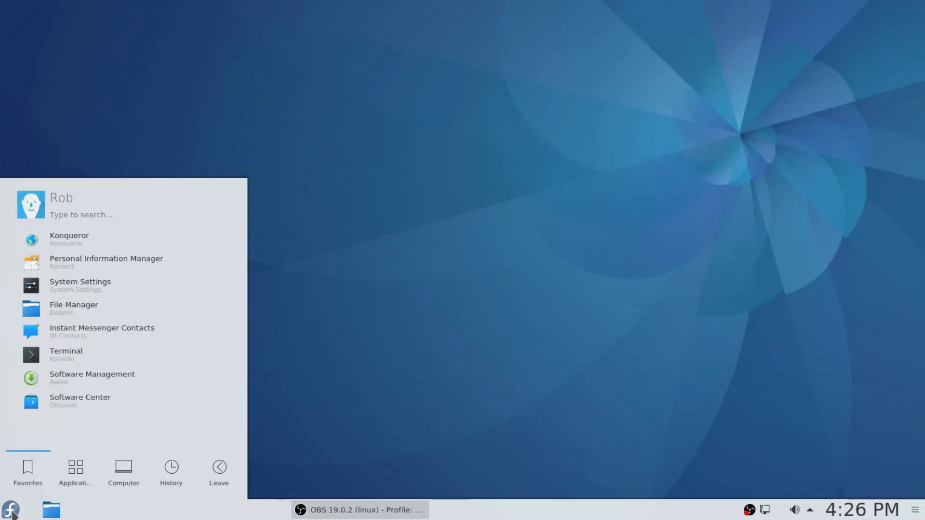
left_click(12, 513)
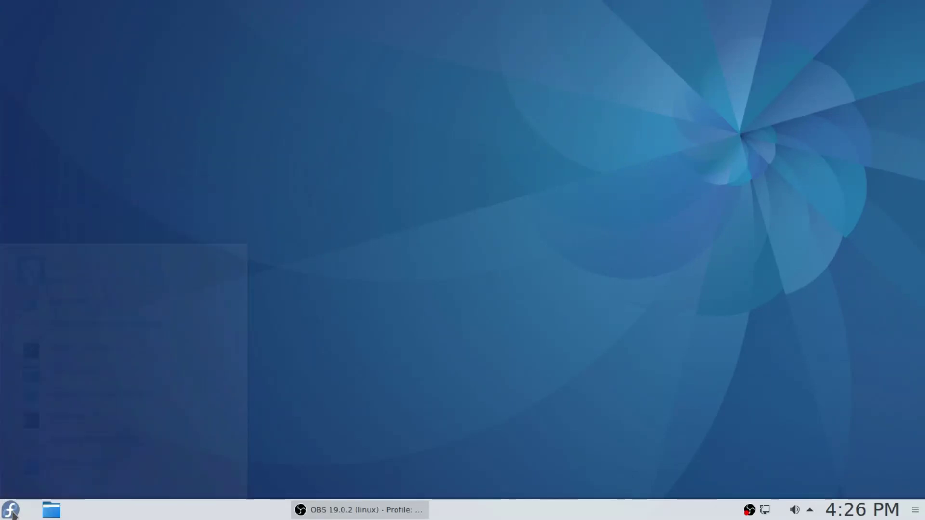
right_click(12, 513)
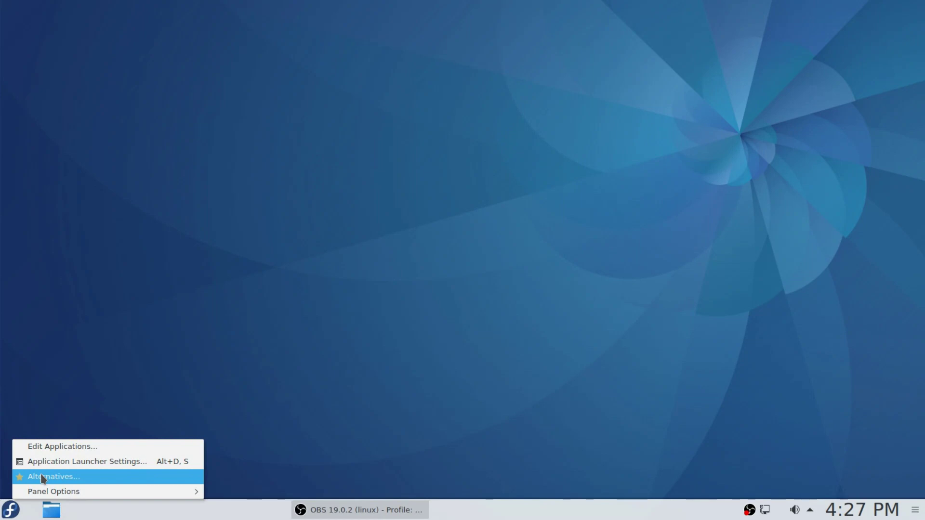
- Switch the launcher to the full-screen Application Dashboard style via Alternatives
left_click(43, 477)
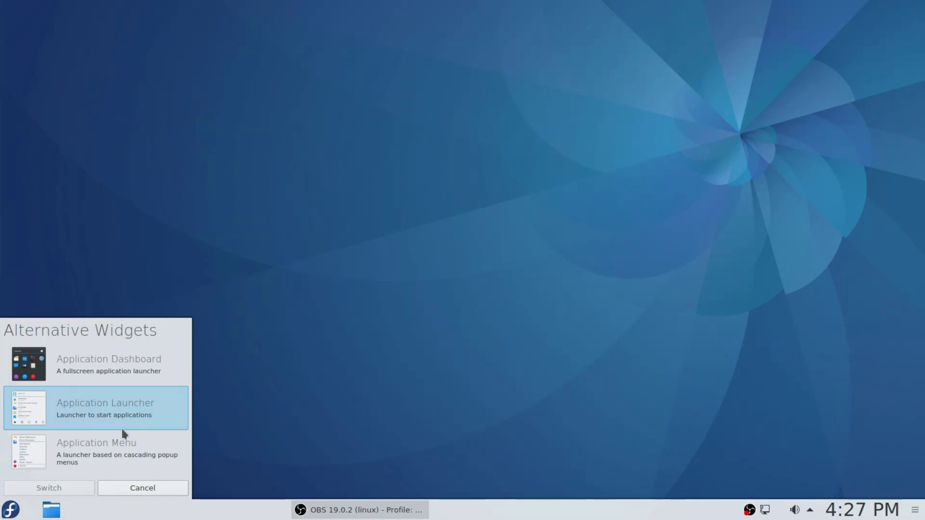
left_click(113, 443)
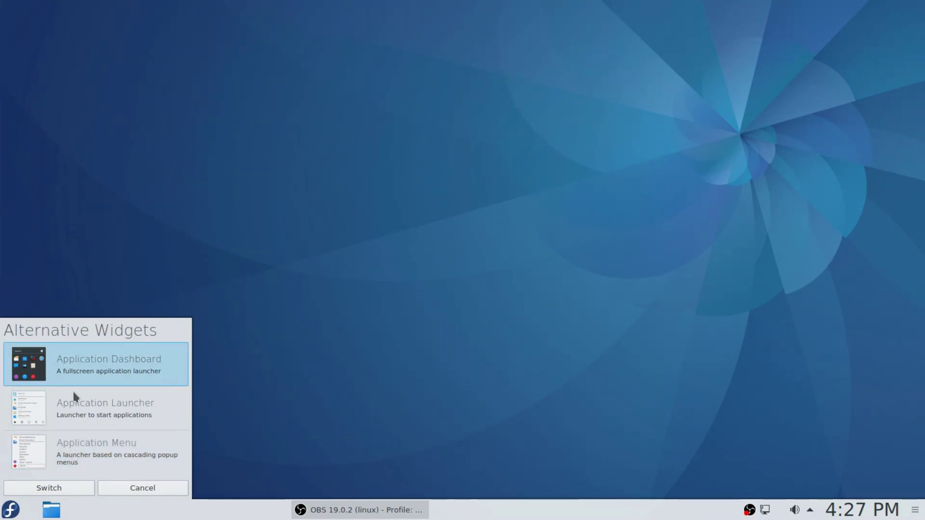
left_click(57, 486)
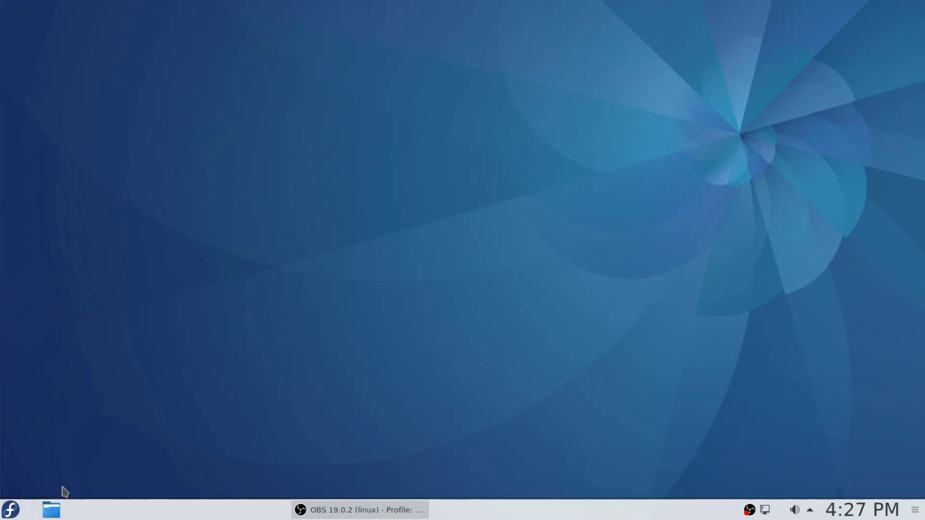
- Open the new Application Dashboard, browse its categories, and close it again
left_click(9, 511)
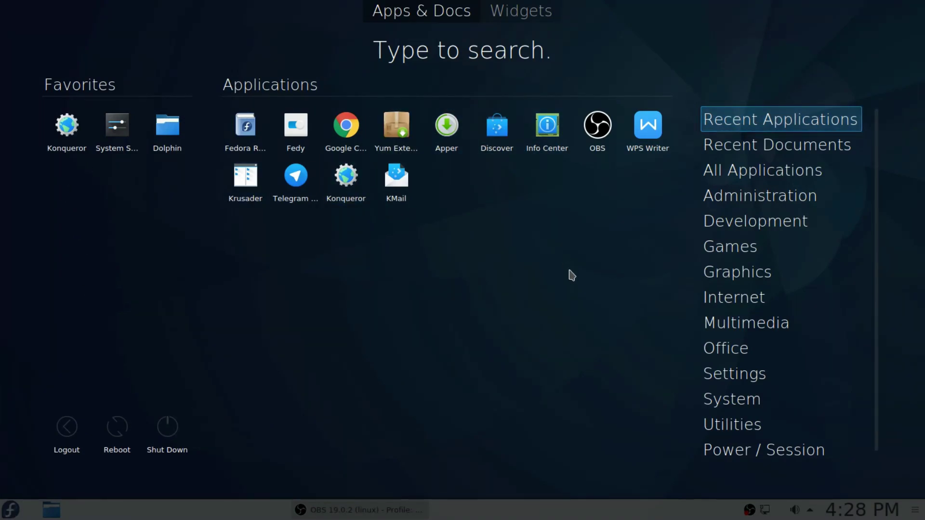
mouse_move(725, 306)
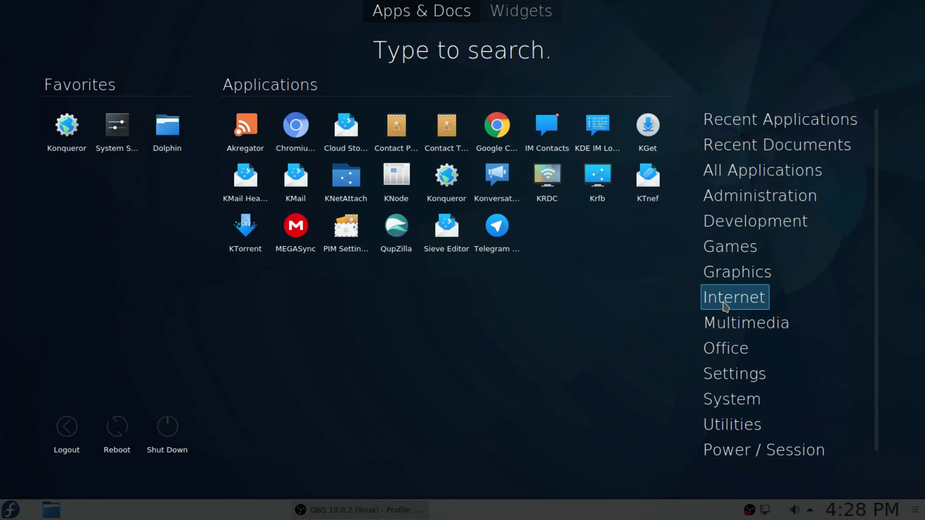
mouse_move(722, 165)
mouse_move(726, 120)
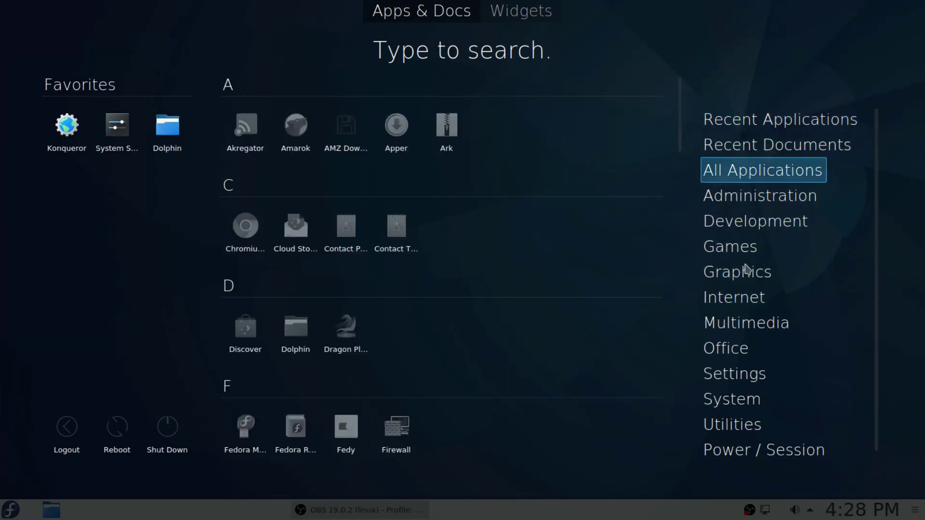
left_click(7, 515)
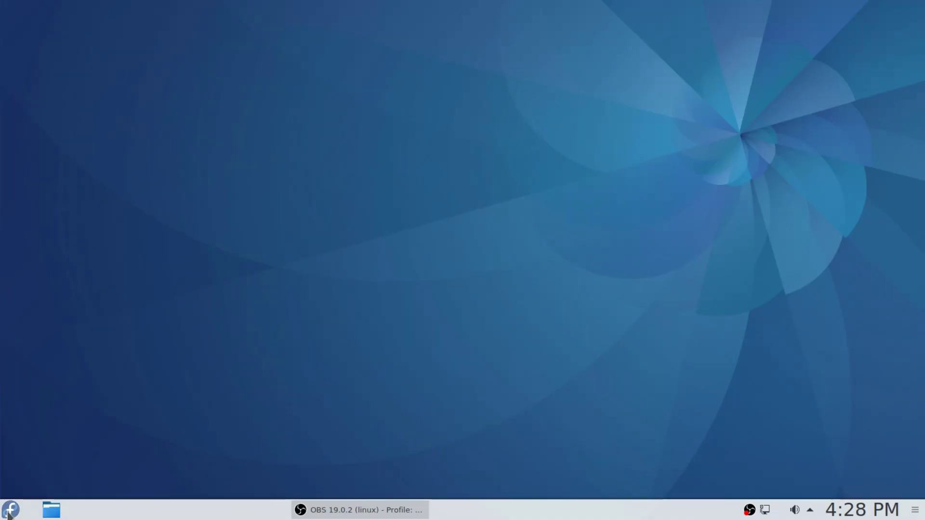
- Switch the launcher to the cascading Application Menu style and open it
right_click(7, 515)
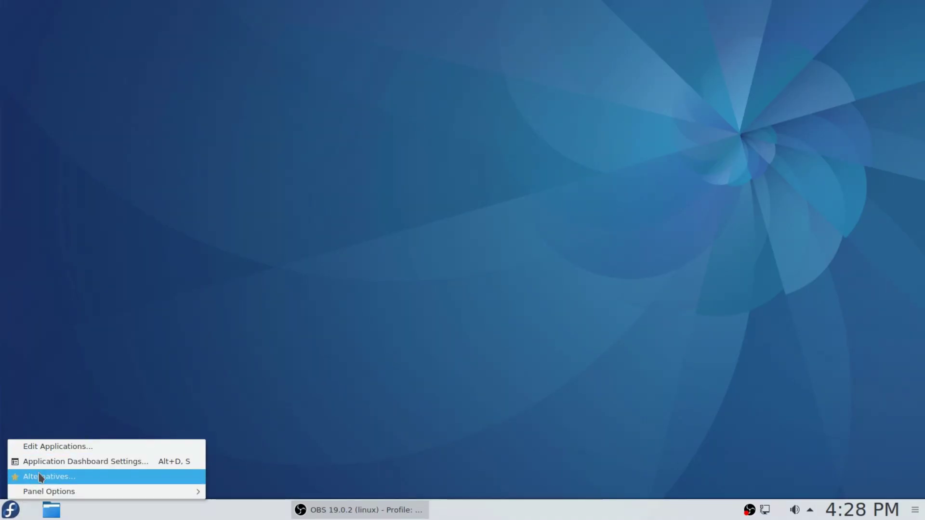
left_click(40, 477)
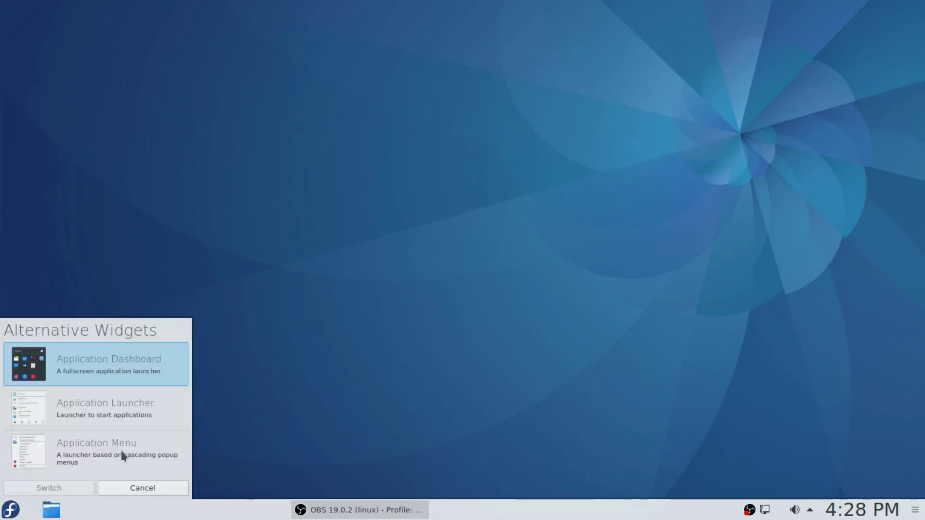
left_click(118, 453)
left_click(73, 487)
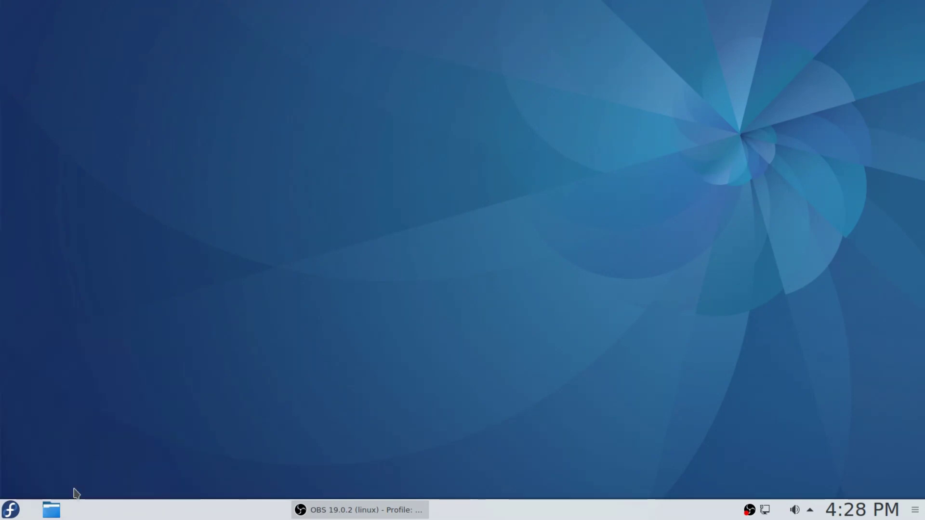
left_click(11, 511)
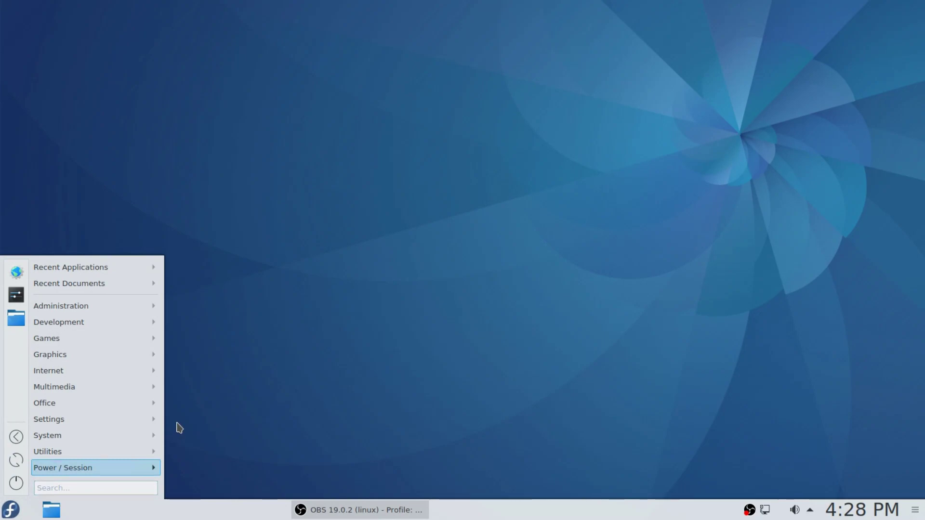
- Launch Discover from the System category and move its window to the screen centre
mouse_move(64, 304)
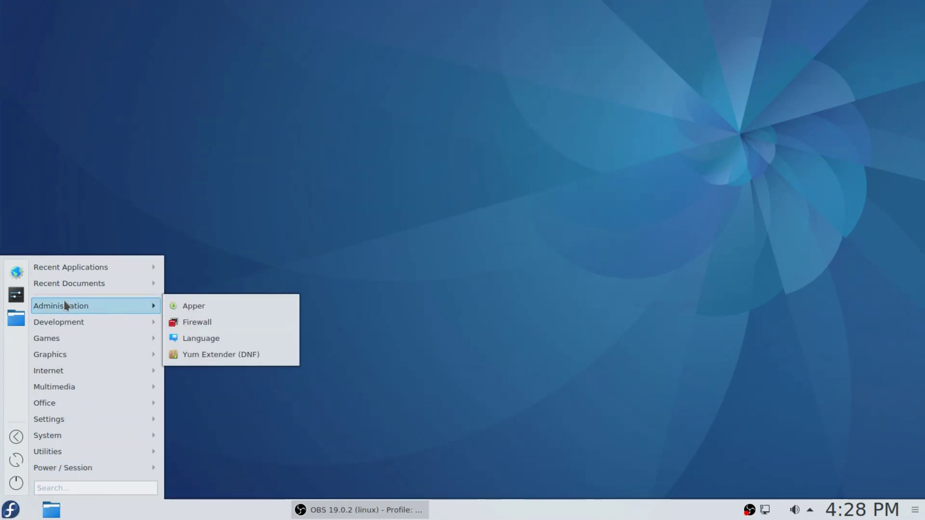
mouse_move(101, 438)
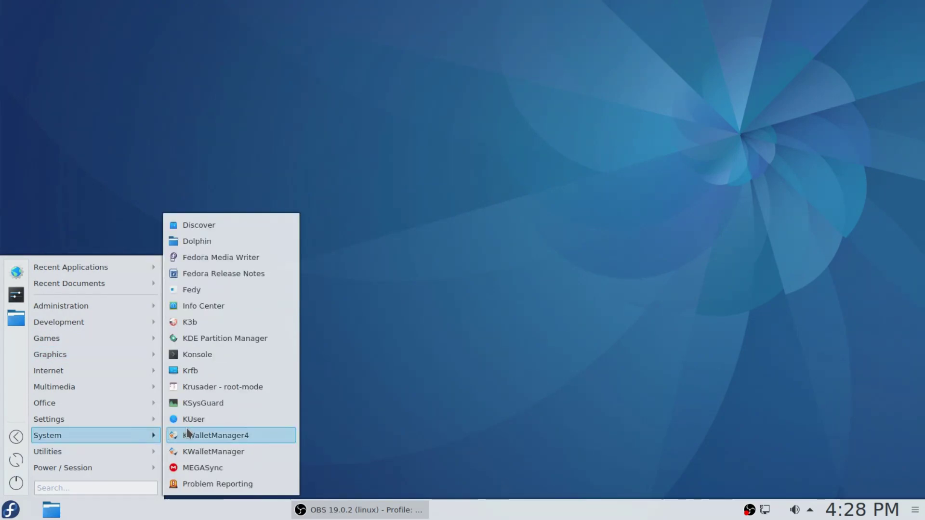
left_click(196, 225)
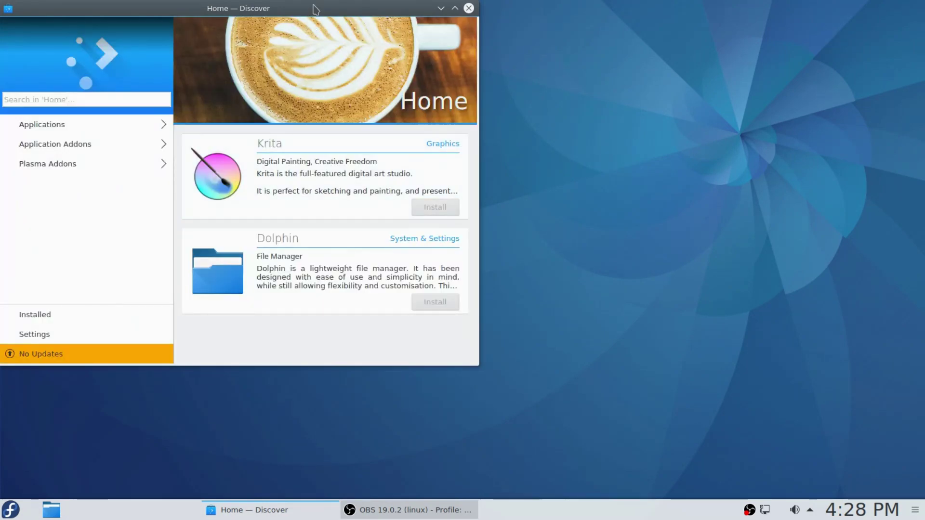
left_click_drag(316, 11, 471, 42)
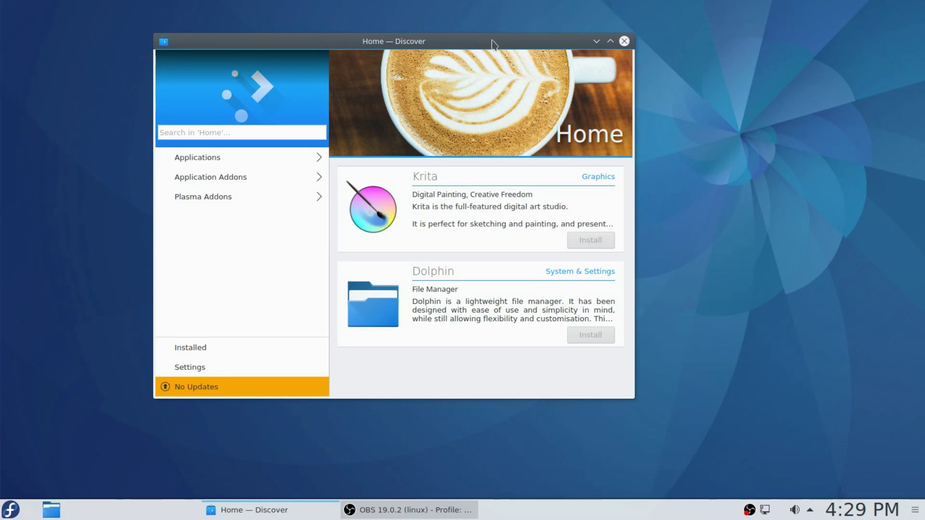
left_click_drag(491, 39, 489, 55)
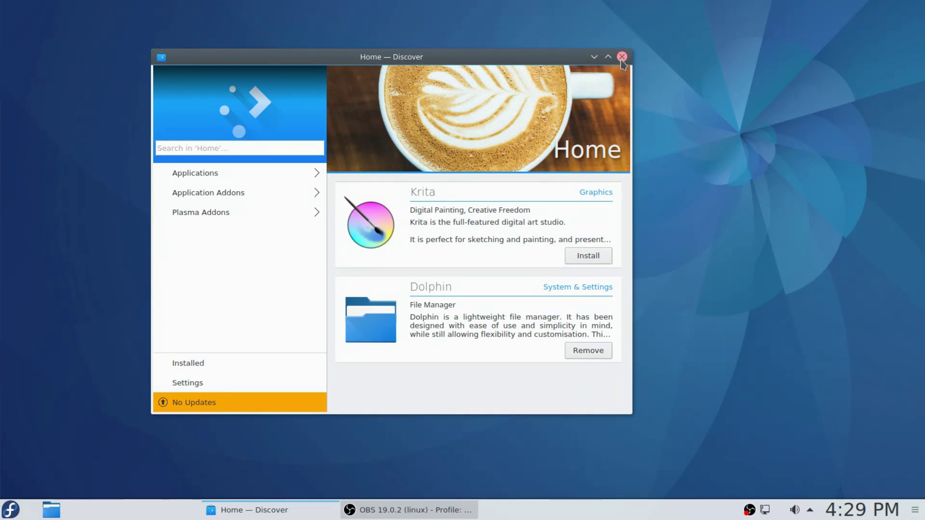
- Close the unresponsive Discover window and choose Terminate Application to force-quit it
right_click(490, 58)
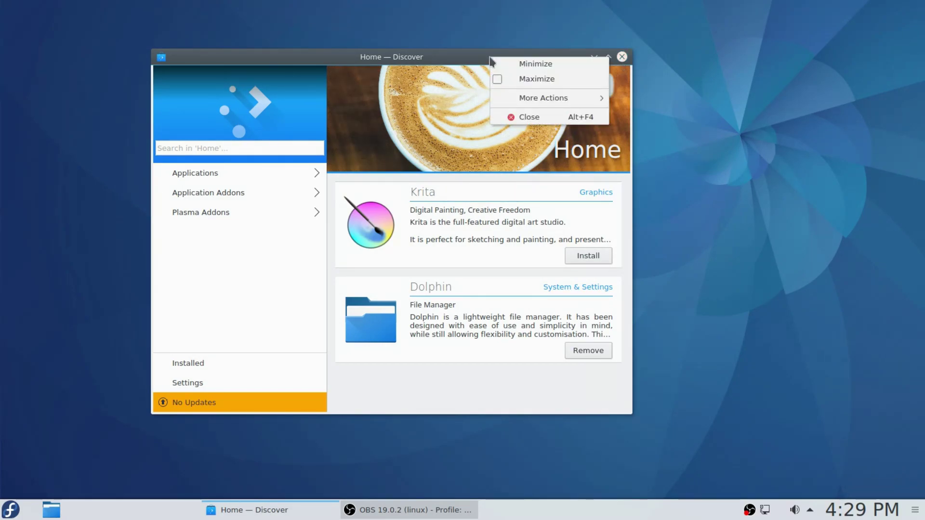
left_click(555, 144)
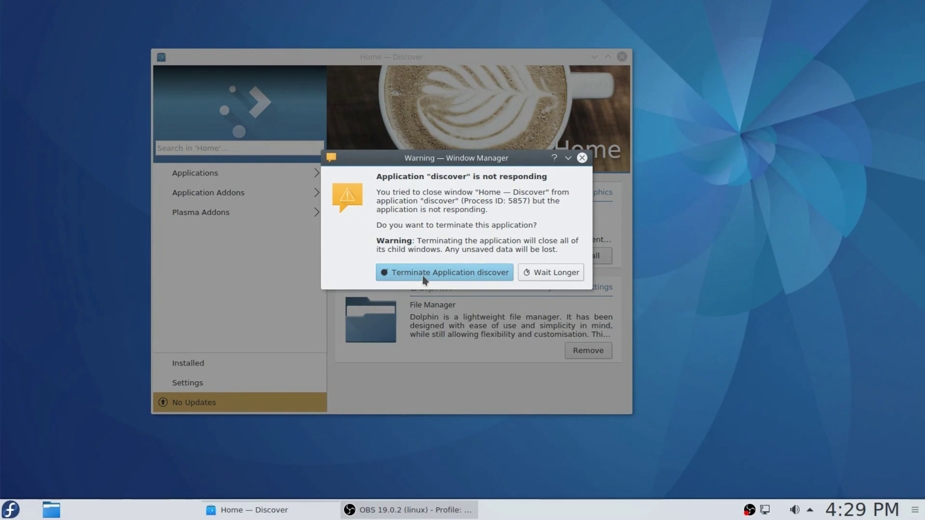
left_click(424, 274)
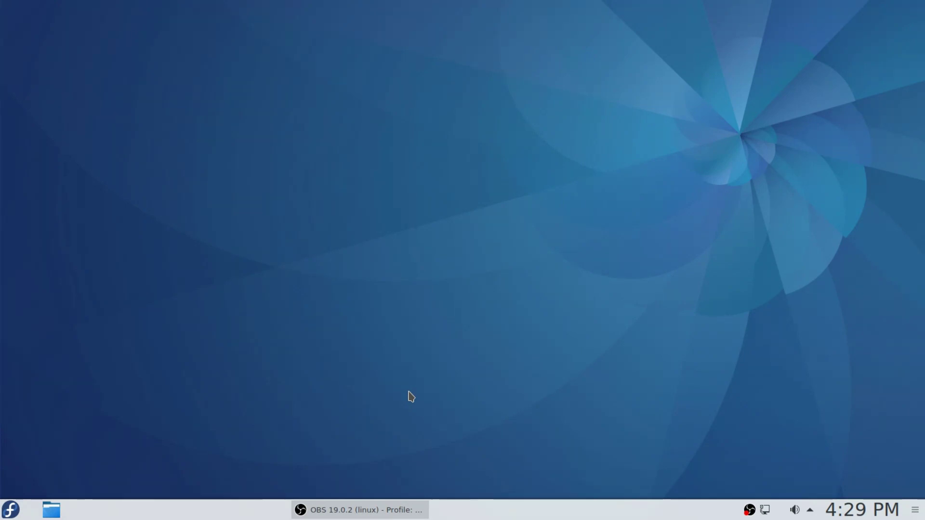
- Launch Info Center from the application menu's System category
left_click(10, 512)
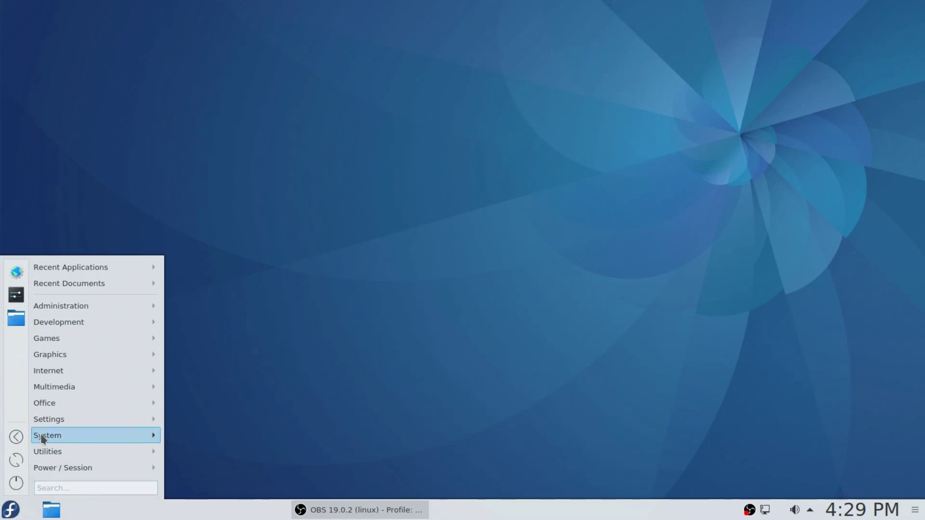
mouse_move(40, 436)
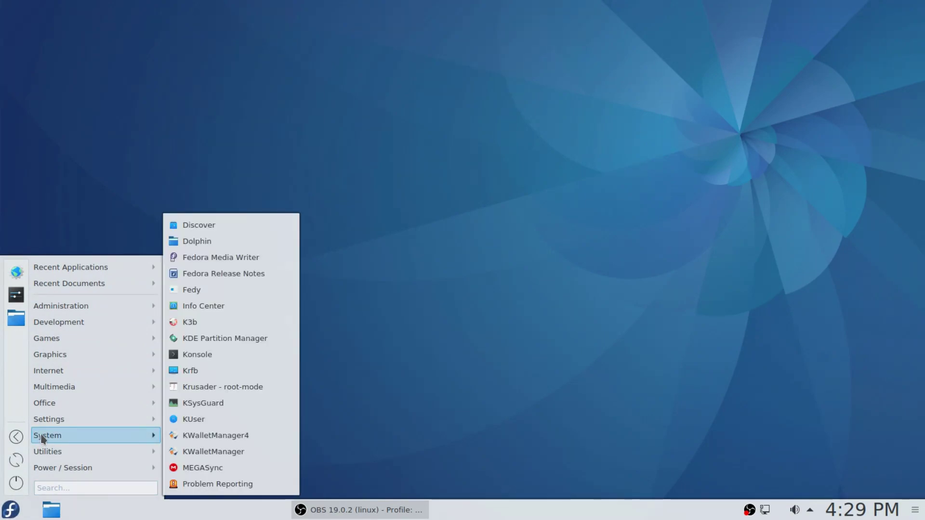
left_click(227, 307)
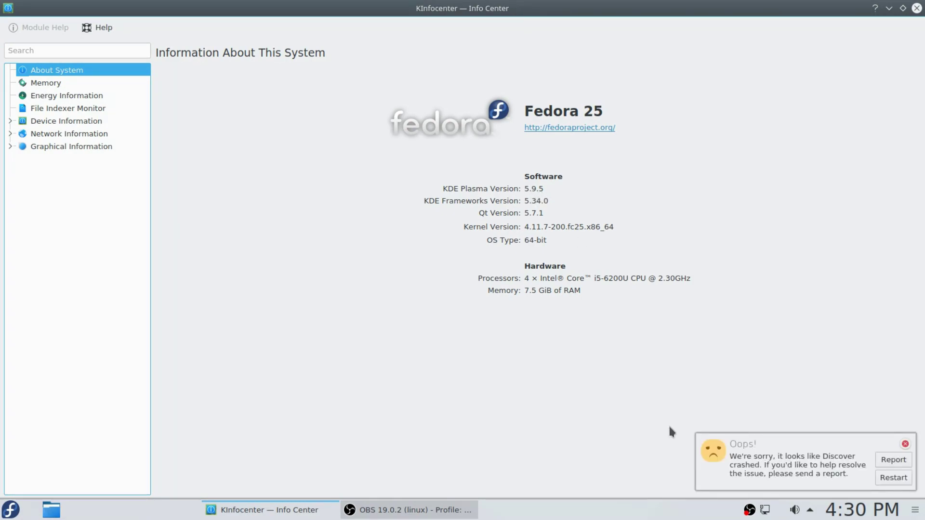
- Dismiss the Discover crash notice, close Info Center, and reopen the application menu
left_click(906, 445)
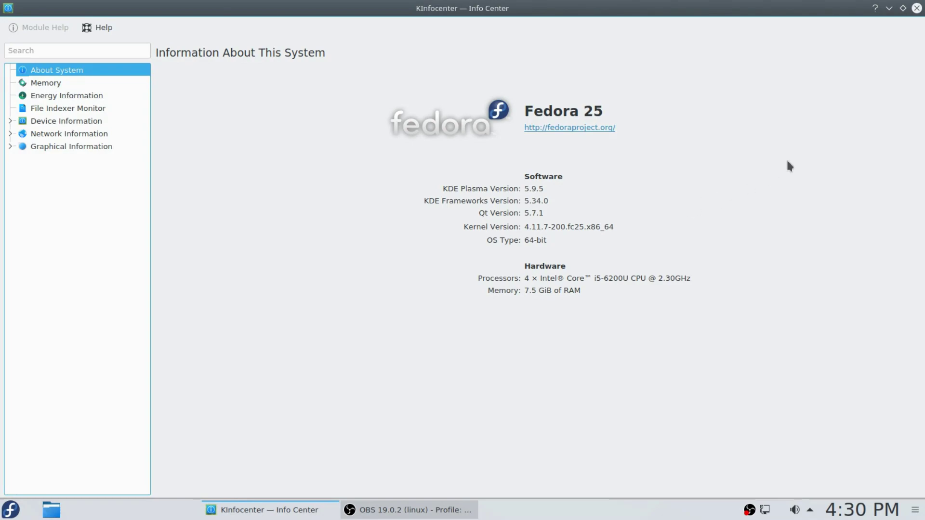
left_click(916, 8)
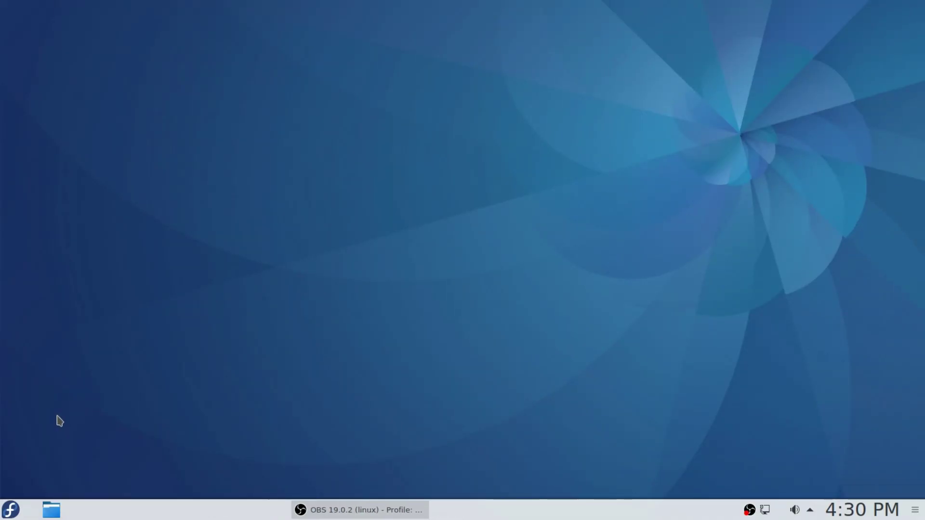
left_click(9, 511)
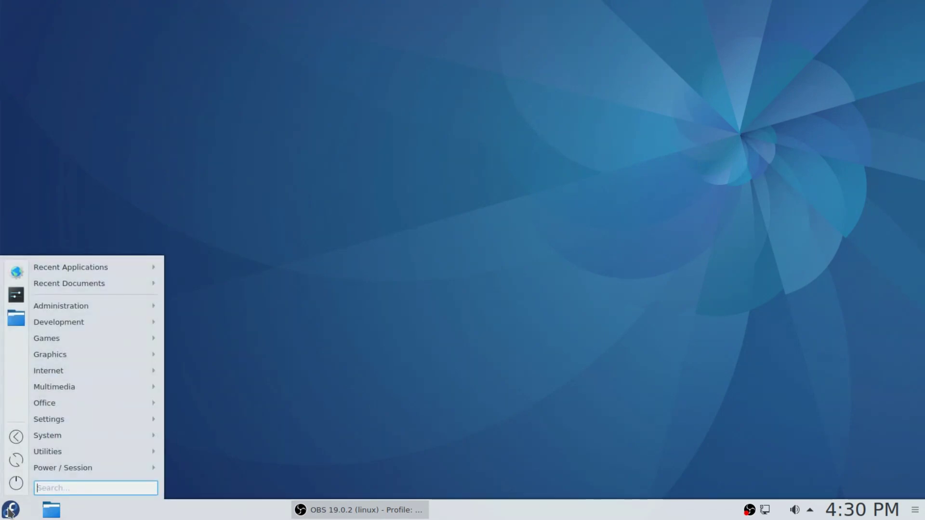
- Launch Apper from the Administration submenu and maximize its window
mouse_move(95, 302)
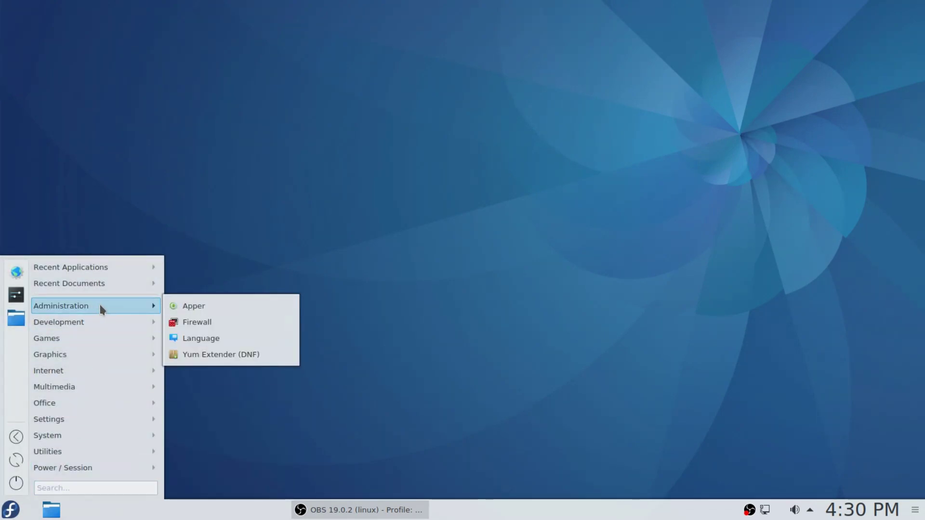
left_click(199, 307)
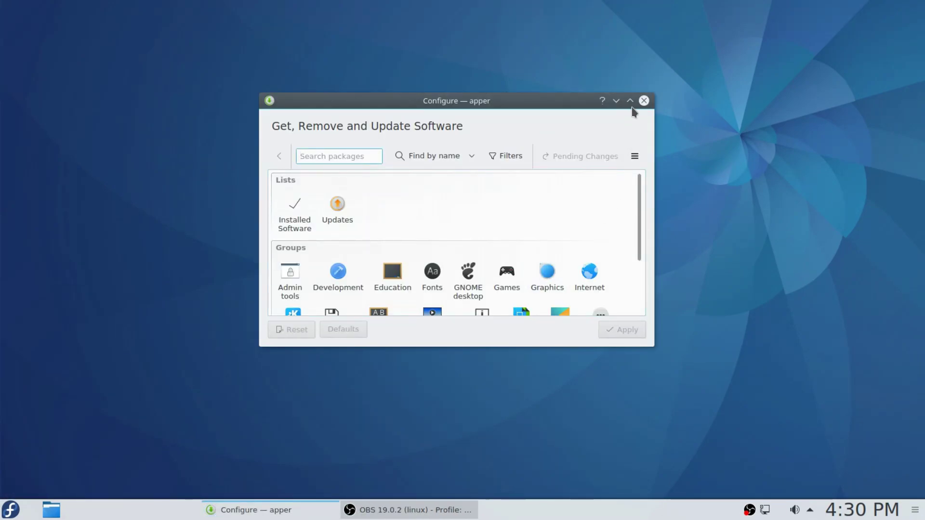
left_click(629, 100)
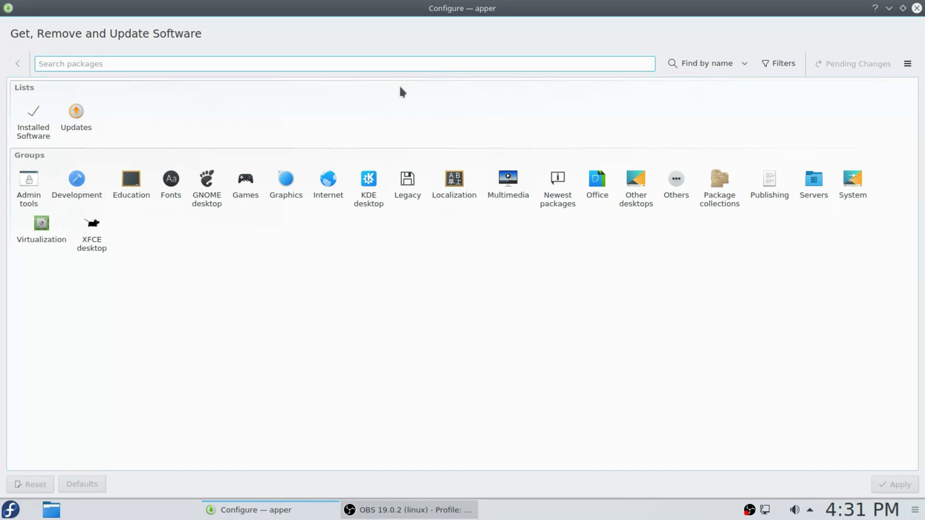
- Close Apper and launch Yum Extender from the Administration category
left_click(916, 10)
left_click(12, 509)
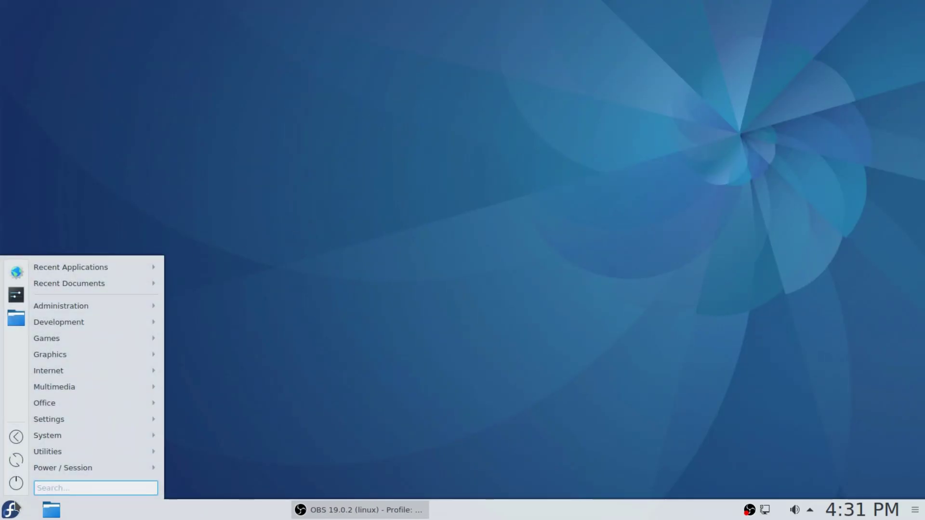
mouse_move(50, 435)
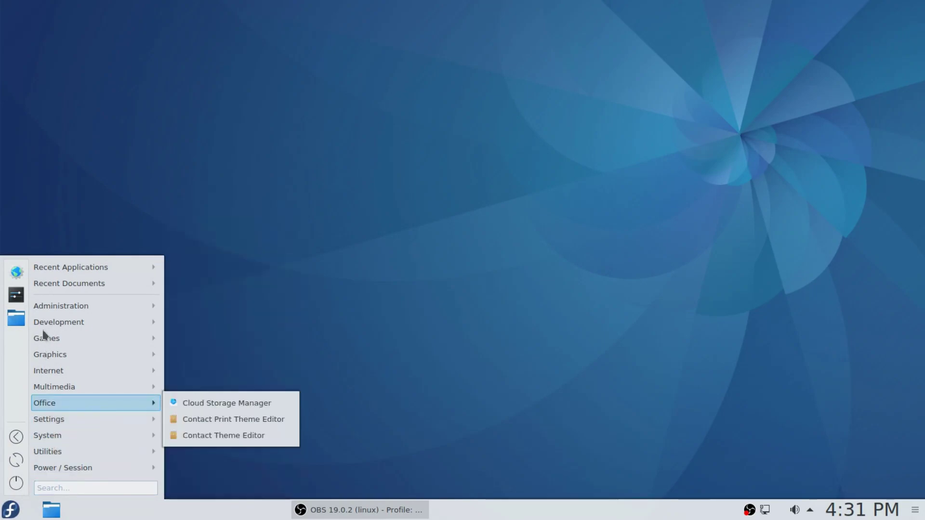
mouse_move(45, 306)
left_click_drag(221, 357, 331, 348)
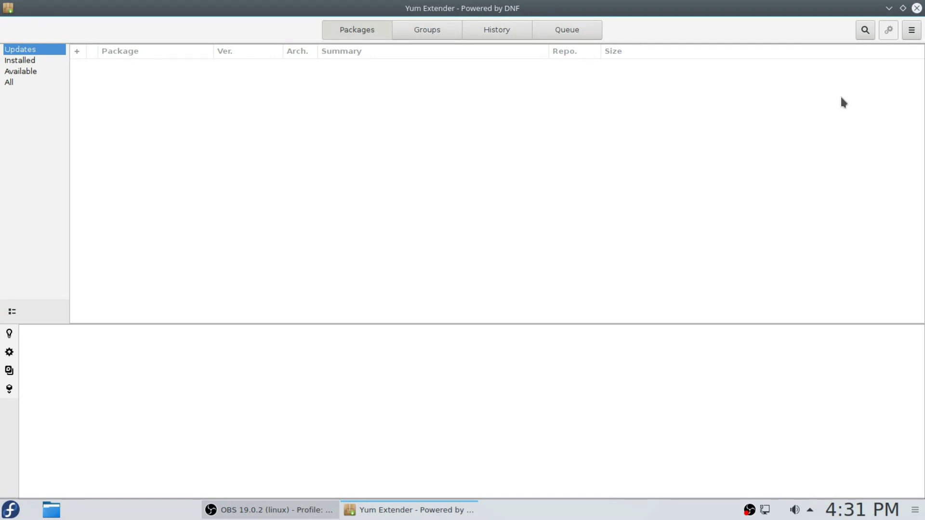
- Show and hide Yum Extender's package search field, then close Yum Extender
left_click(865, 31)
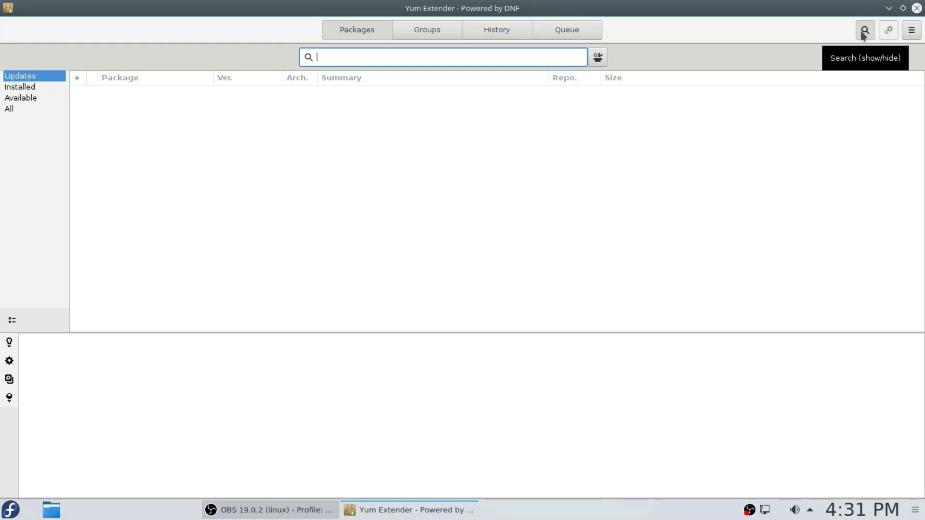
left_click(863, 32)
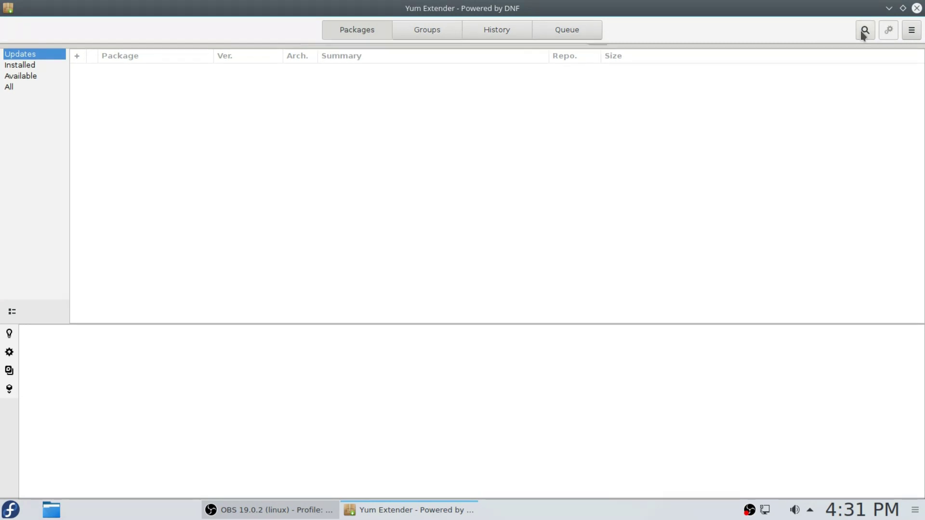
left_click(916, 8)
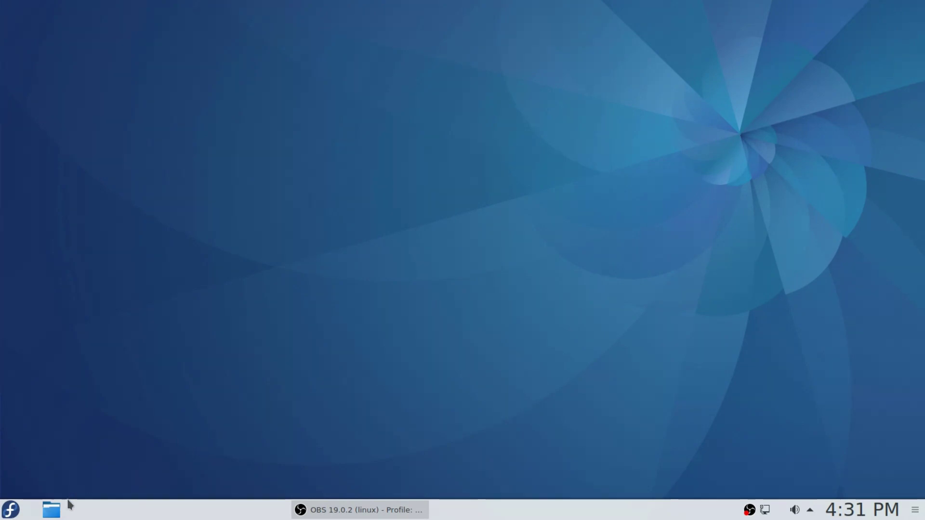
- Open Downloads in Dolphin and check the google-chrome rpm's Open With options without opening it
left_click(52, 509)
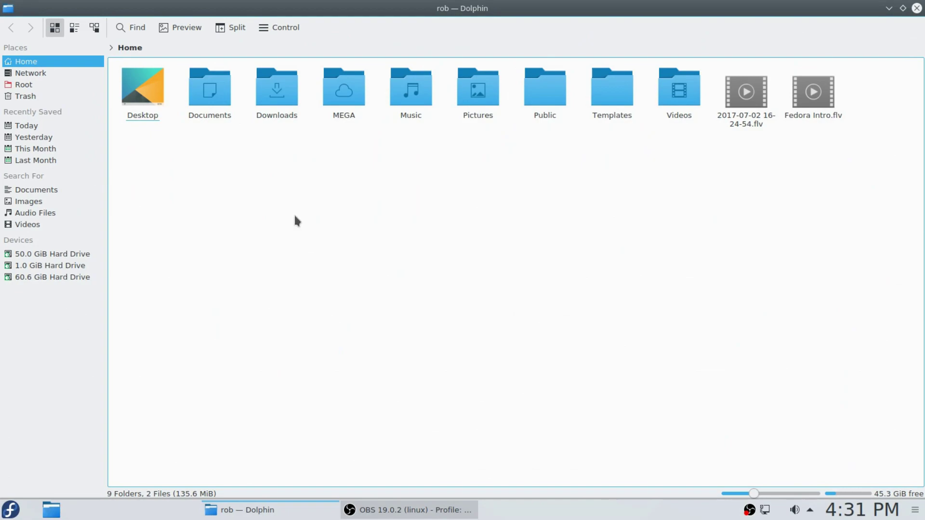
left_click(275, 91)
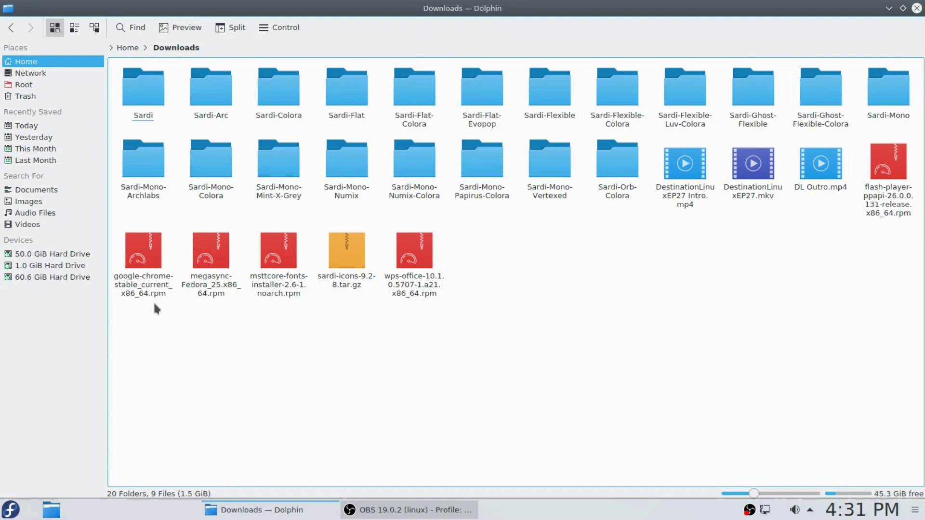
right_click(143, 264)
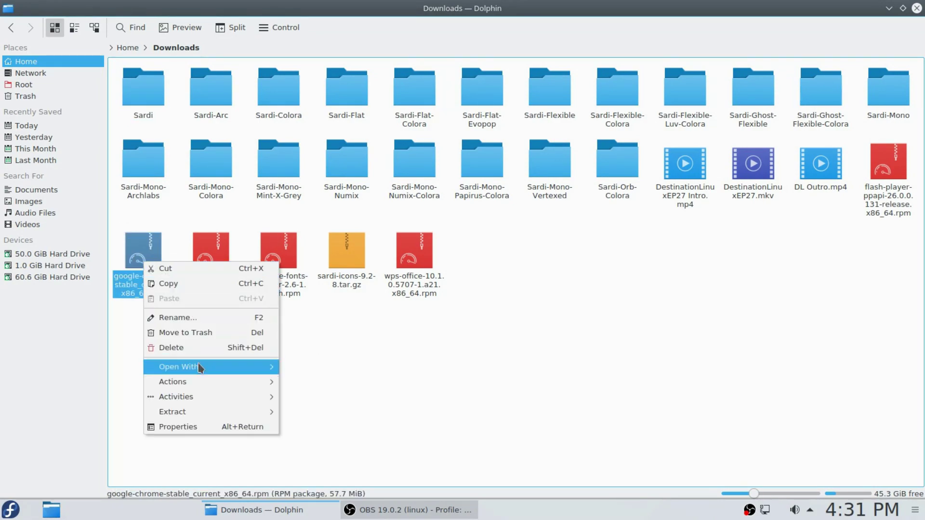
mouse_move(205, 367)
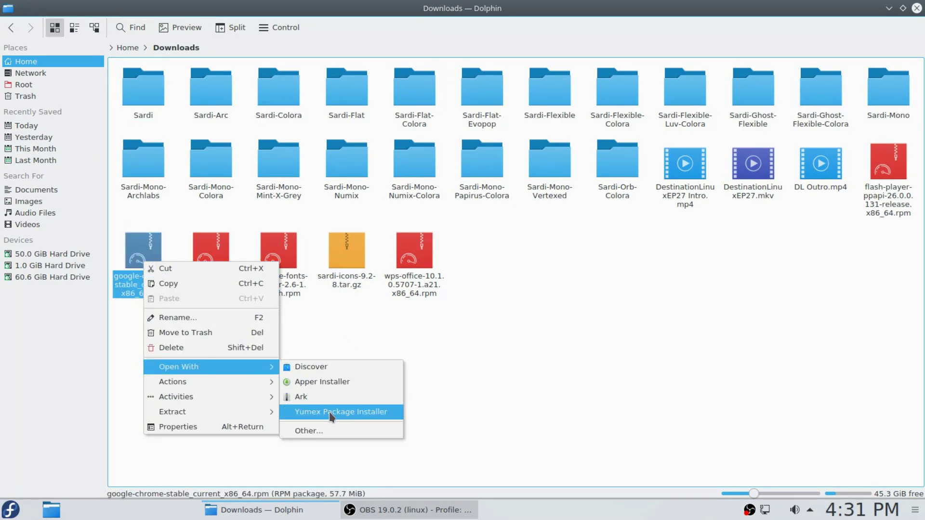
left_click(485, 366)
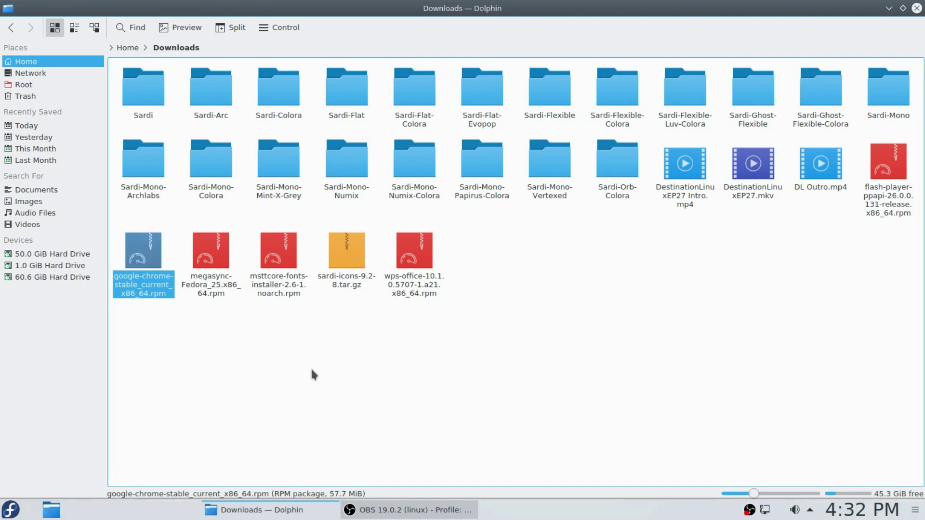
- Clear the selection of the Google Chrome RPM package in Downloads
left_click(326, 389)
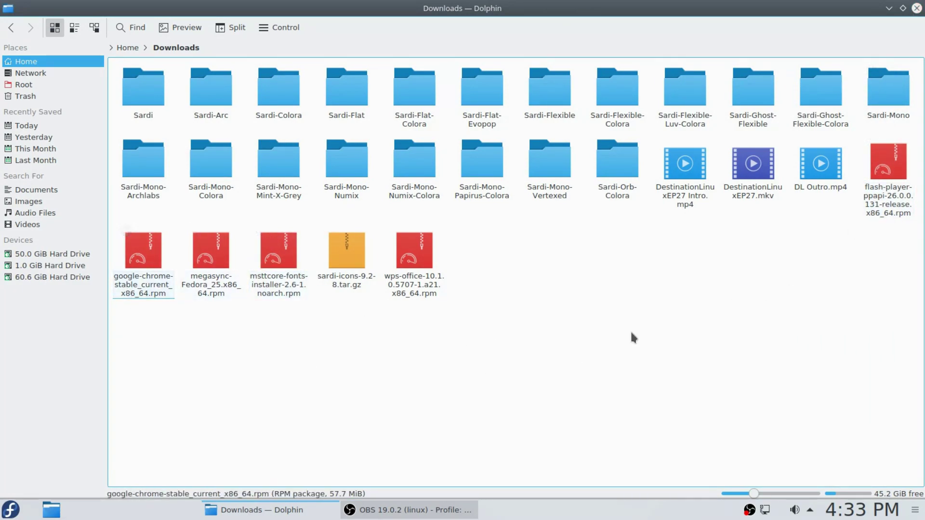
left_click(917, 8)
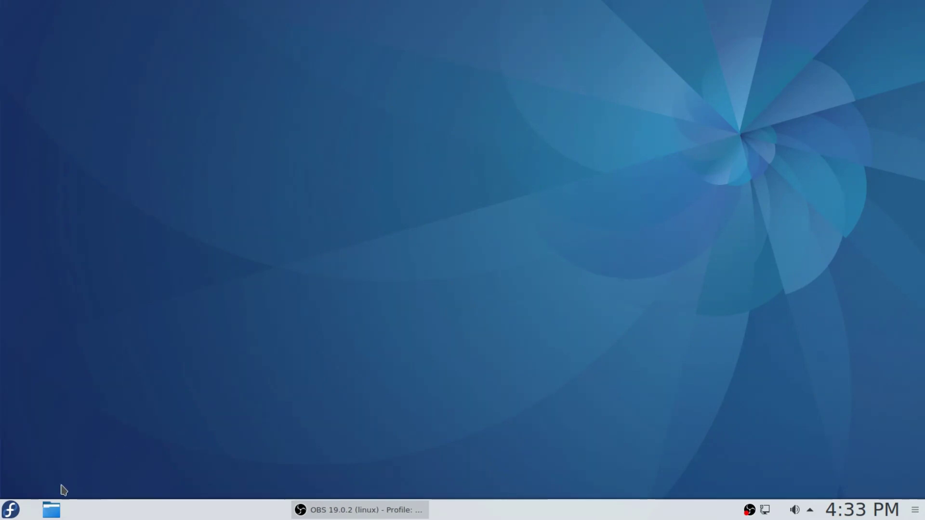
left_click(5, 515)
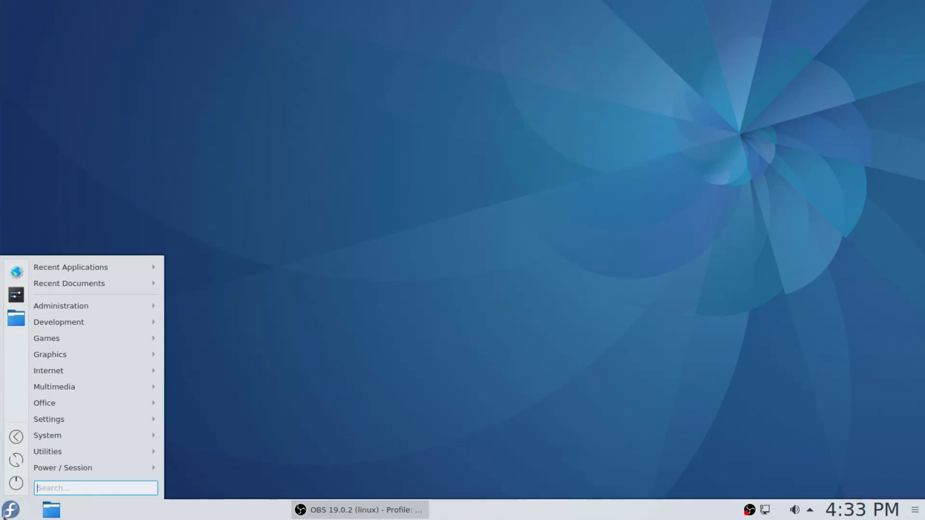
mouse_move(72, 385)
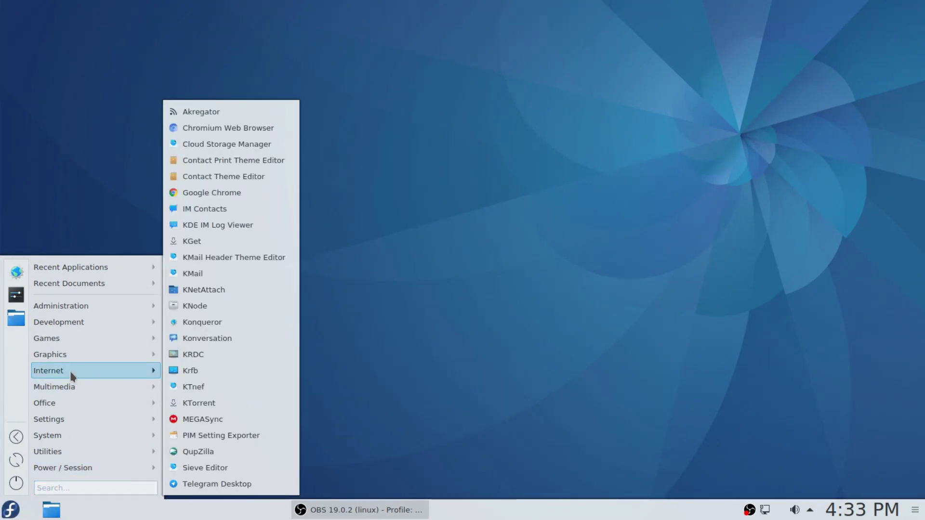
left_click(229, 194)
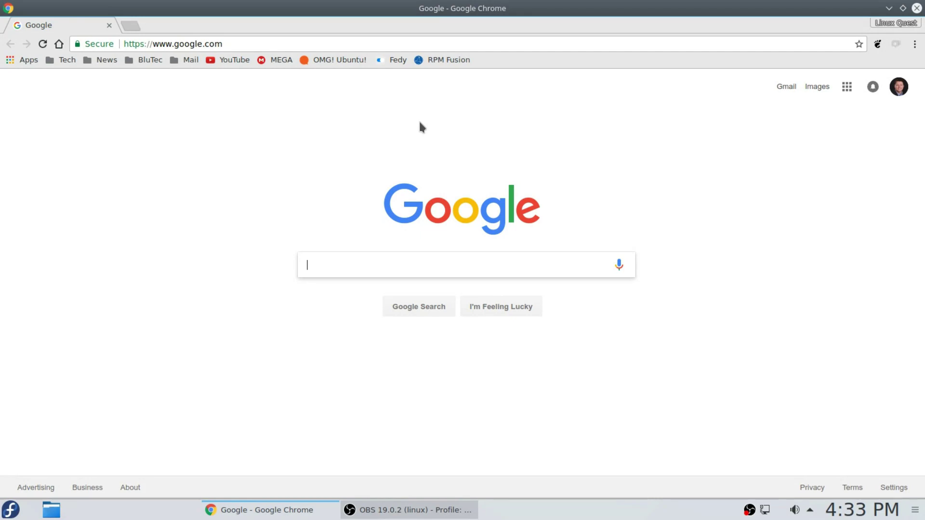
left_click(393, 66)
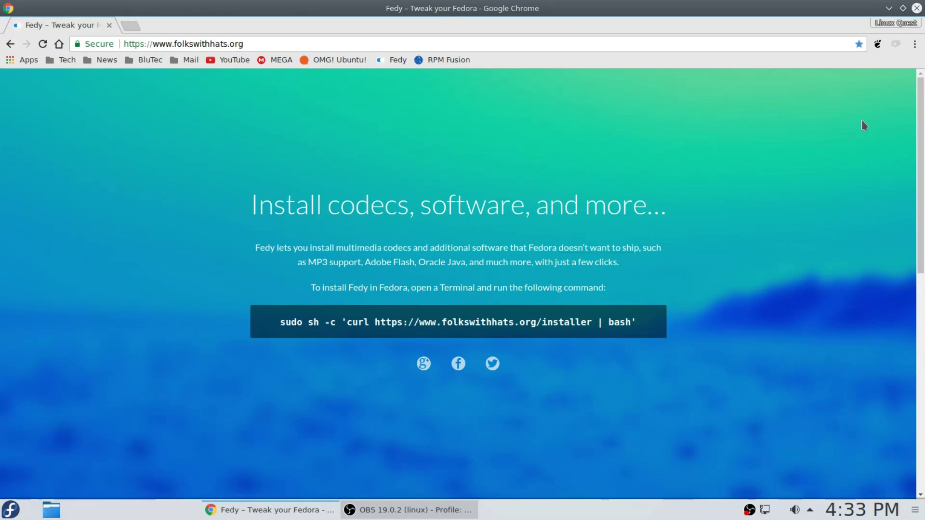
left_click(917, 8)
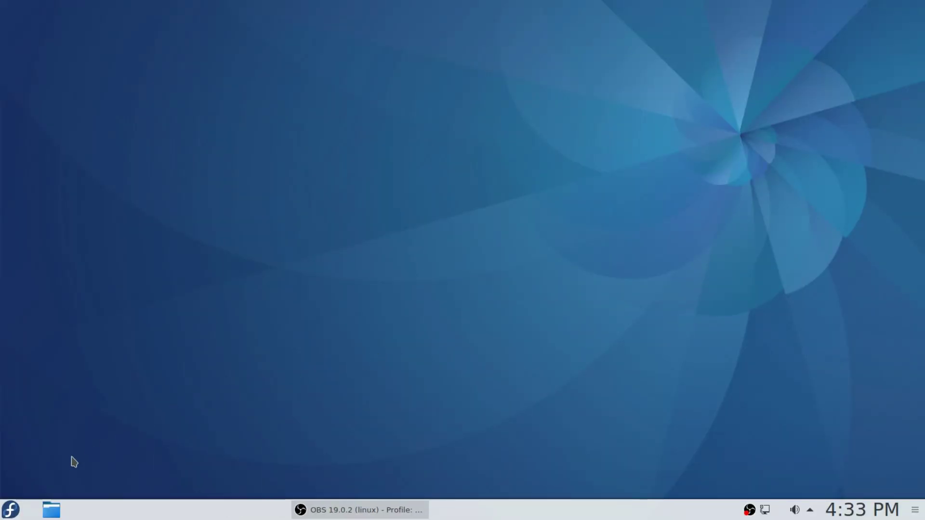
- Launch Fedy from the application launcher
left_click(10, 510)
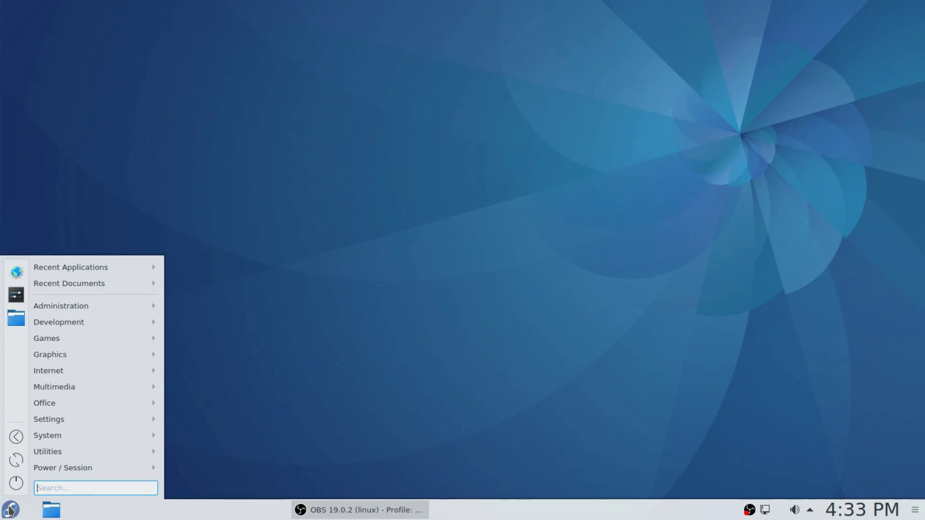
mouse_move(60, 409)
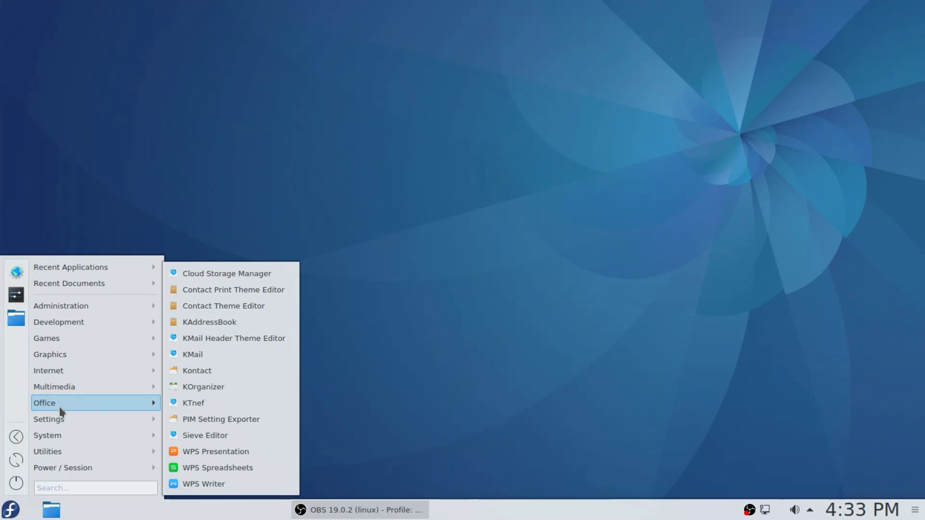
mouse_move(68, 433)
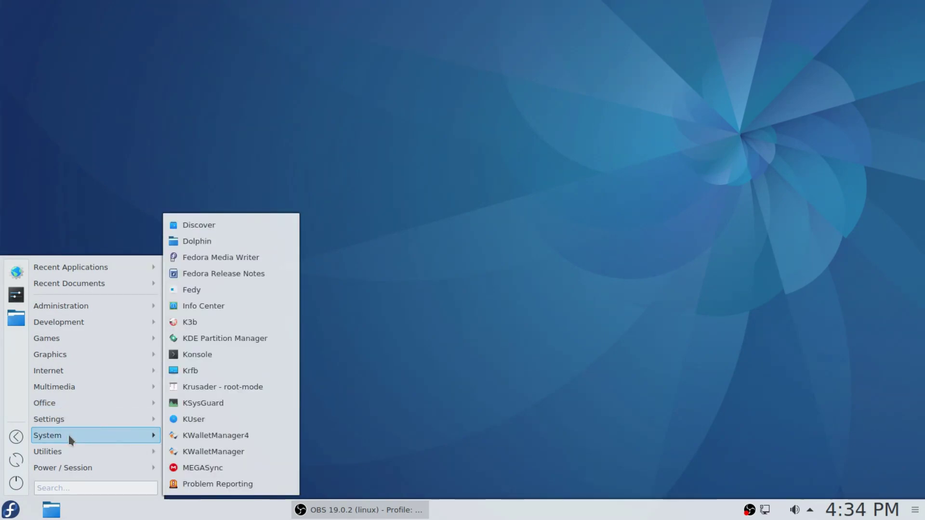
left_click(210, 289)
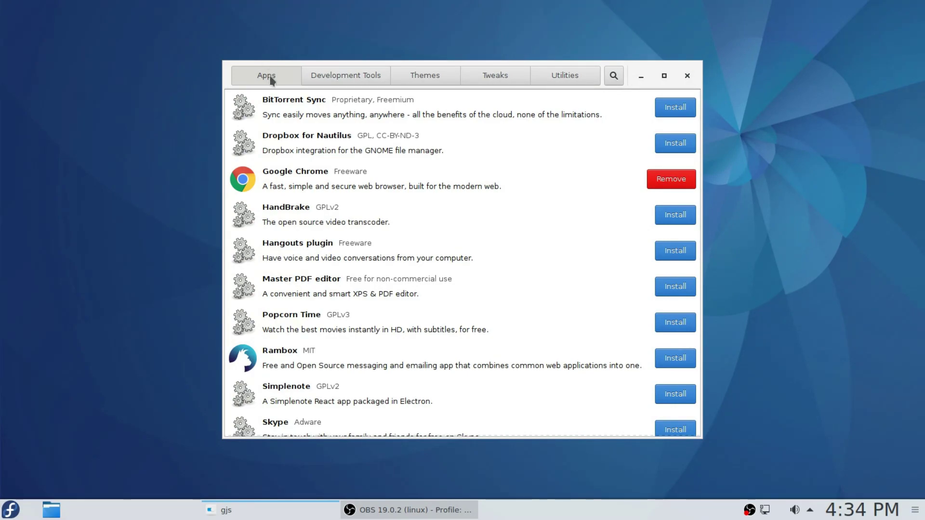
- Flip through Fedy's Development Tools, Themes, Tweaks and Utilities tabs, then return to Apps
left_click(354, 83)
left_click(284, 80)
left_click(327, 82)
left_click(441, 81)
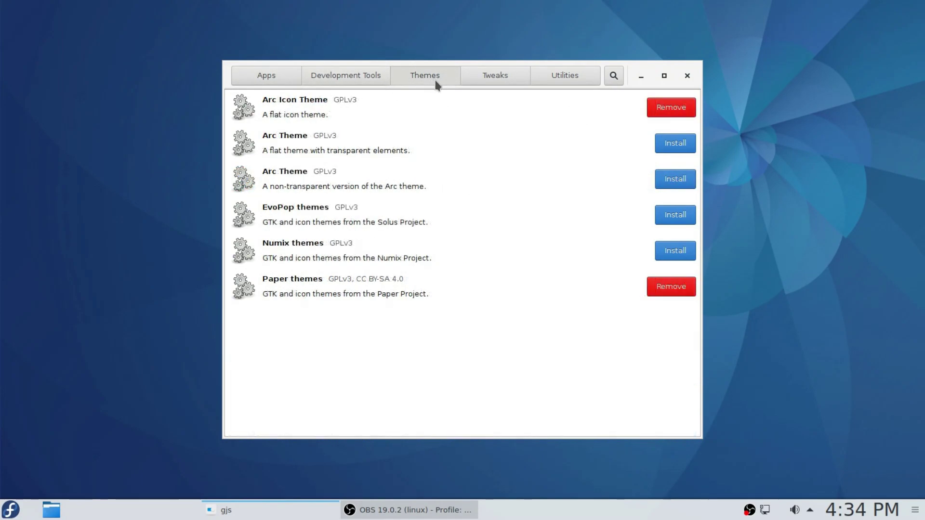
left_click(485, 77)
left_click(563, 76)
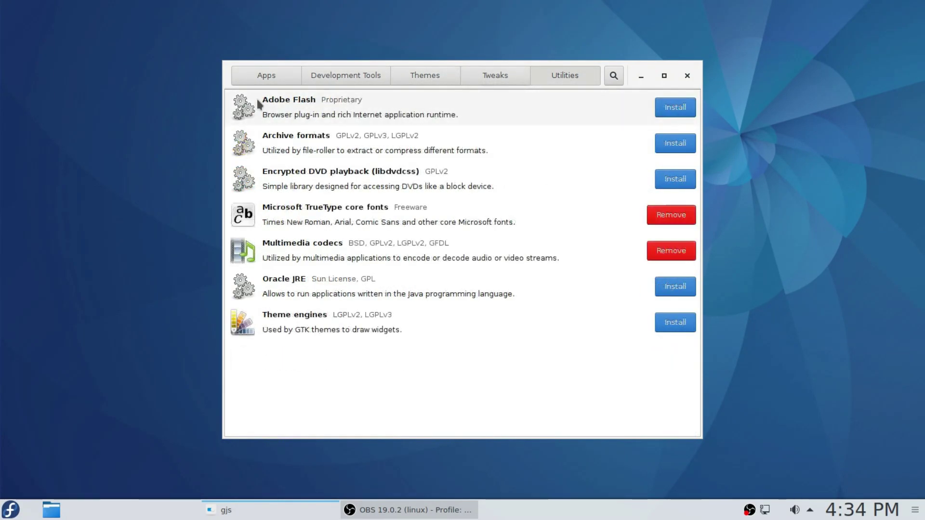
left_click(249, 71)
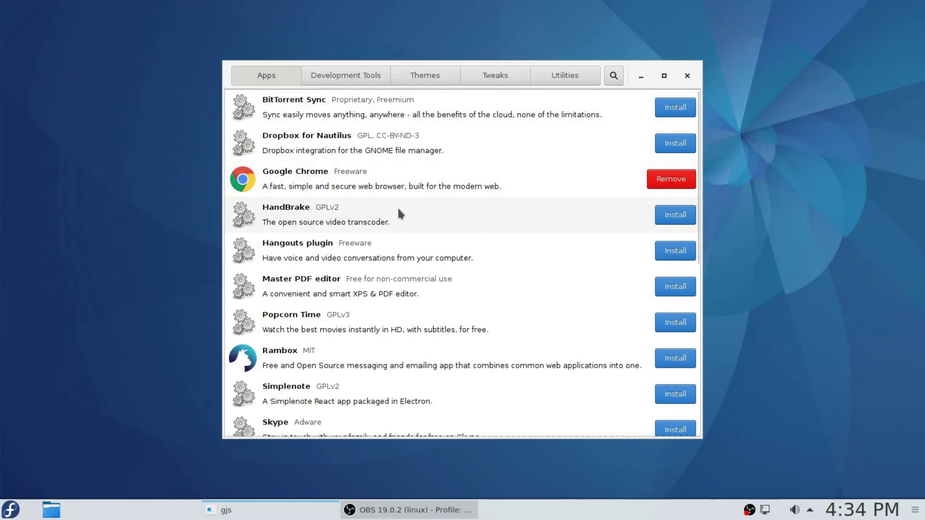
- Scroll the Apps list down to WPS Office and back to the top
scroll(398, 211, "down", 3)
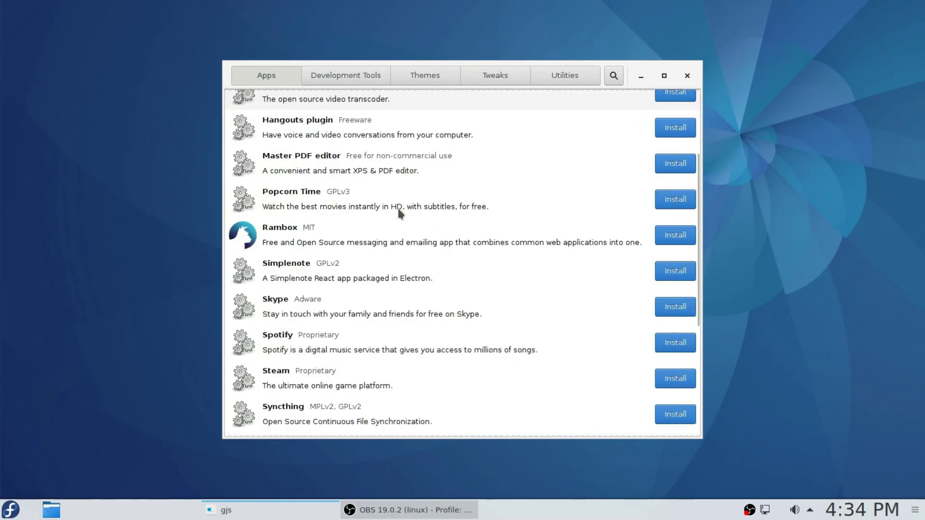
scroll(398, 210, "down", 2)
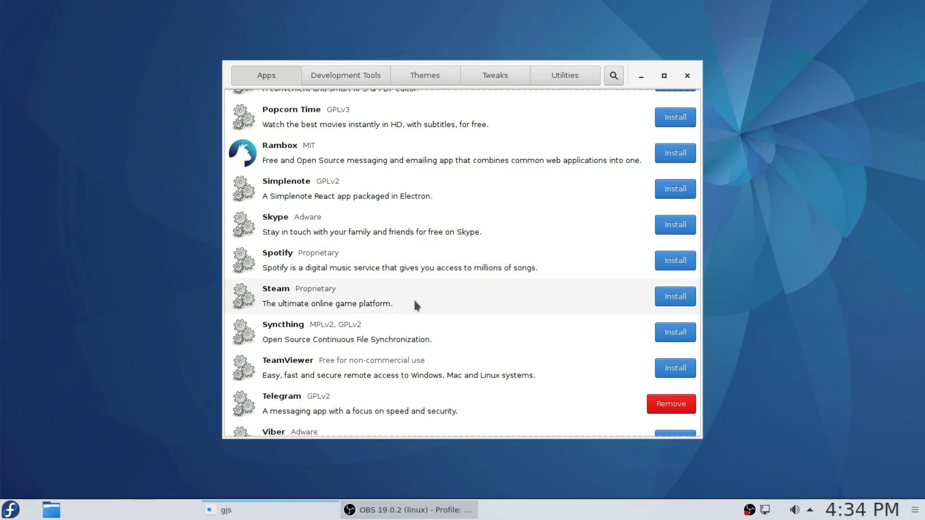
scroll(414, 302, "down", 3)
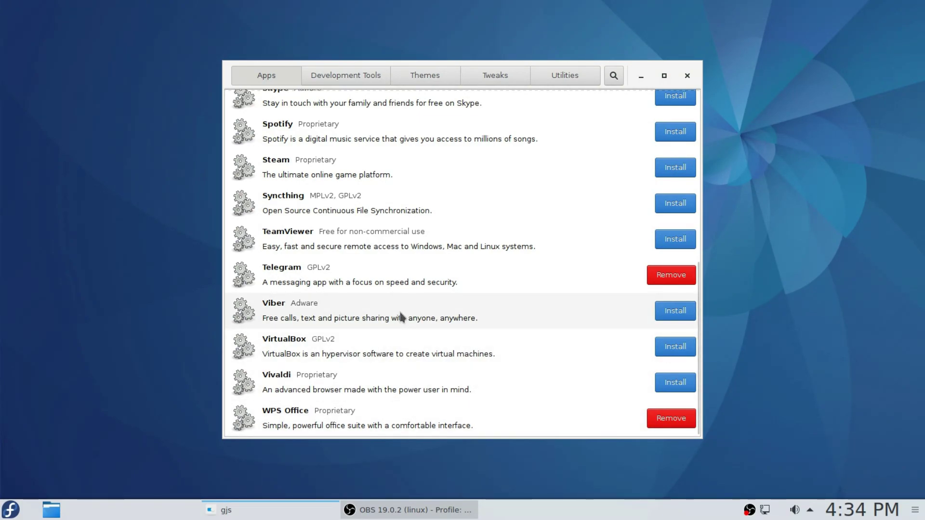
scroll(516, 273, "up", 5)
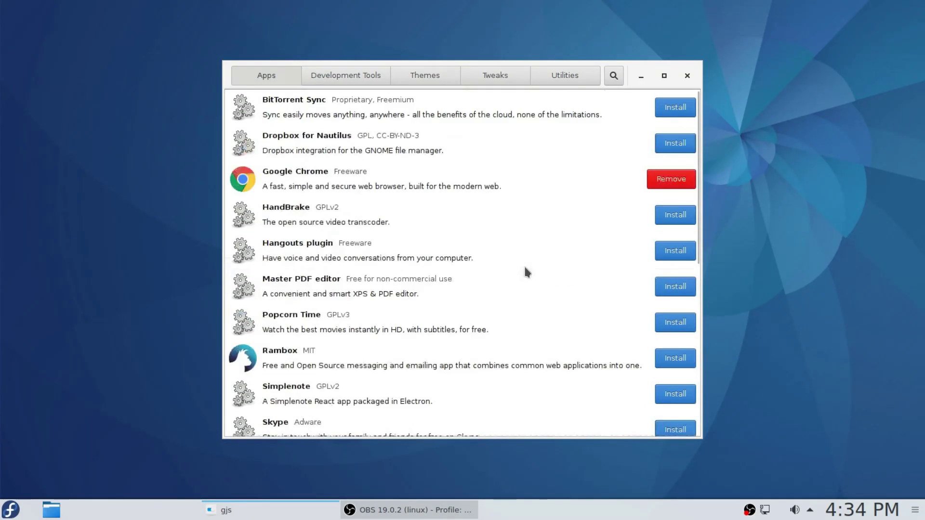
- Page through the Development Tools, Themes and Tweaks lists, ending on Utilities
left_click(355, 72)
scroll(499, 186, "down", 5)
scroll(500, 188, "down", 10)
scroll(500, 188, "up", 15)
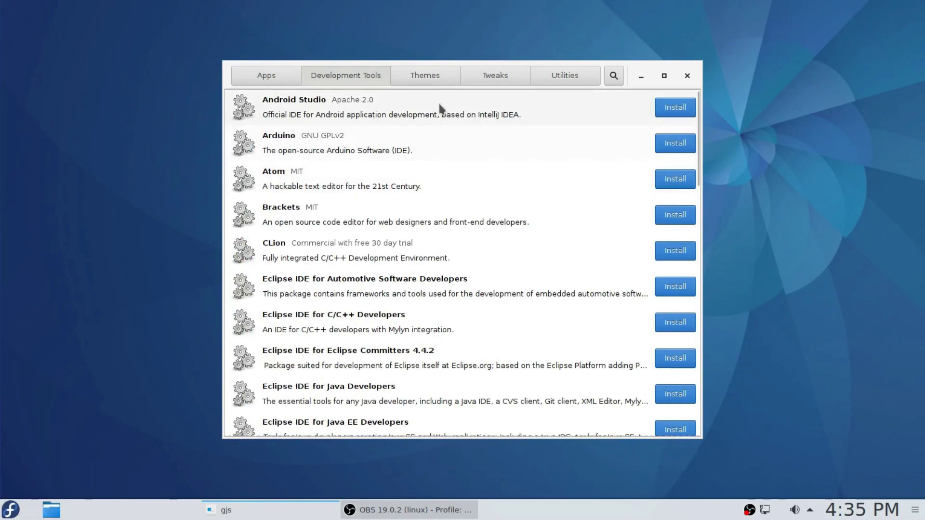
left_click(427, 75)
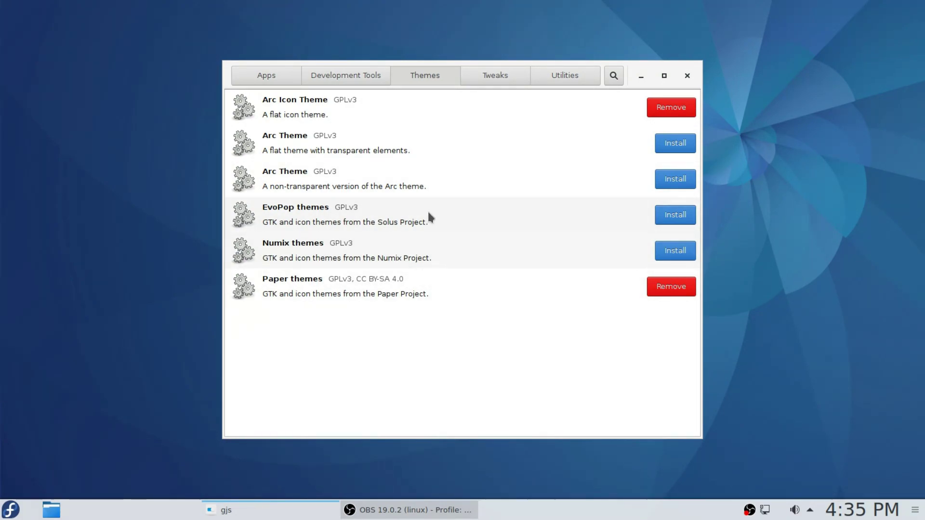
left_click(488, 78)
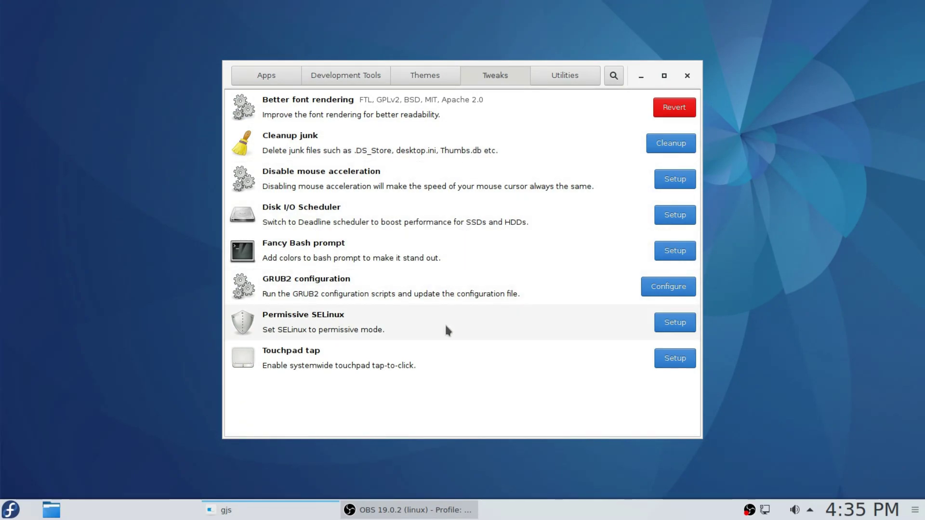
left_click(563, 81)
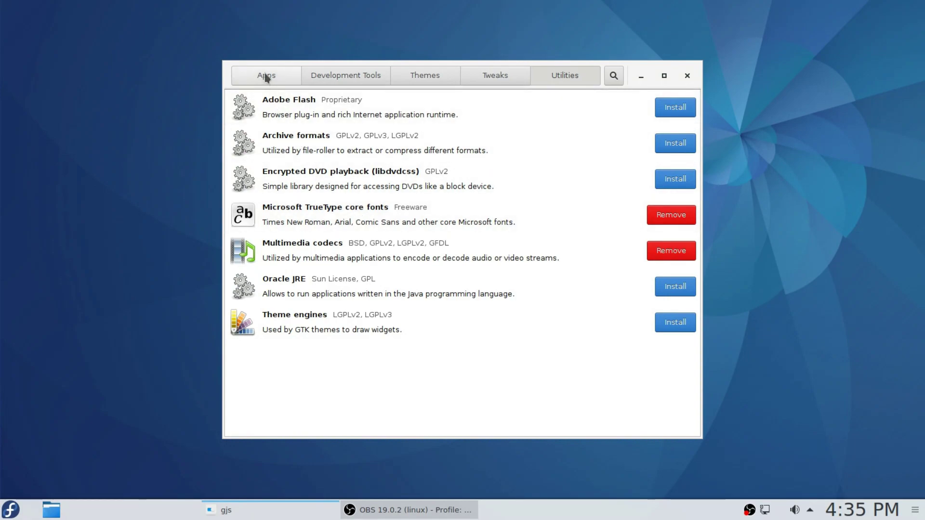
- Close Fedy and launch Google Chrome from the launcher's Internet category
left_click(690, 76)
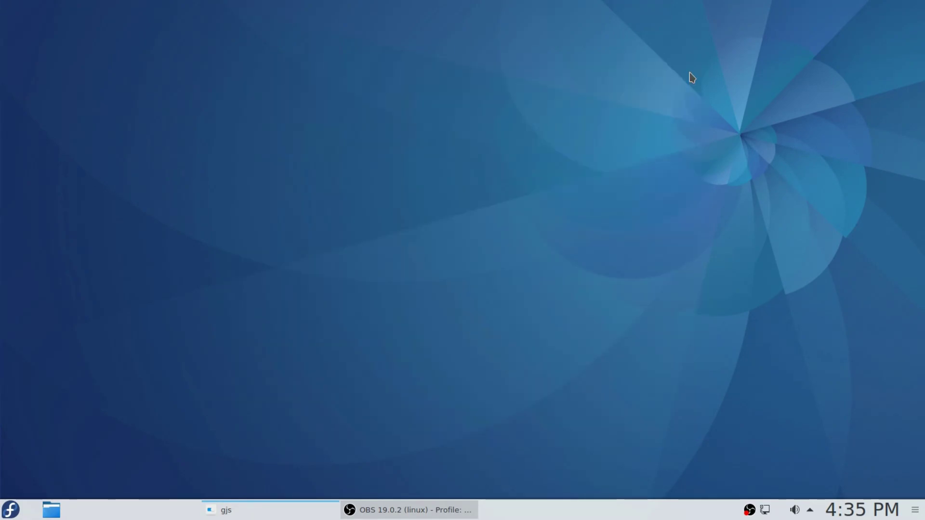
left_click(11, 510)
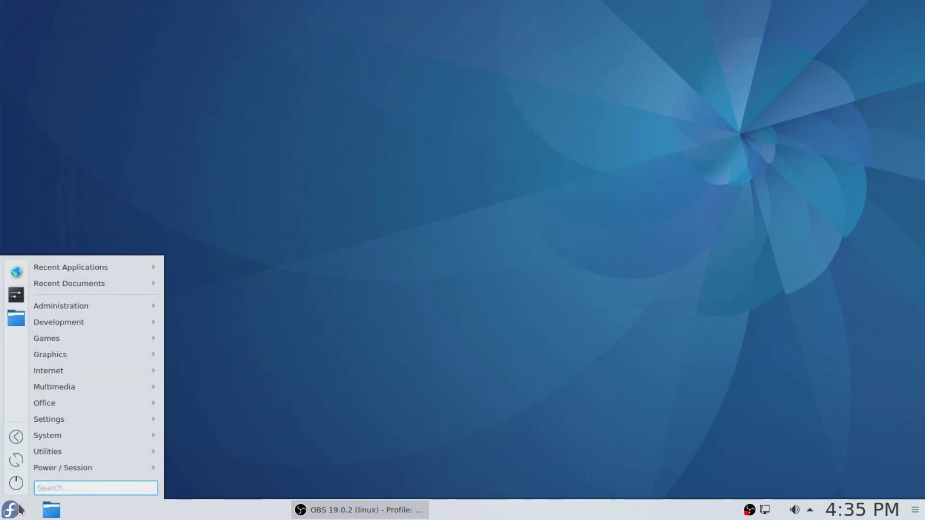
mouse_move(83, 332)
mouse_move(84, 372)
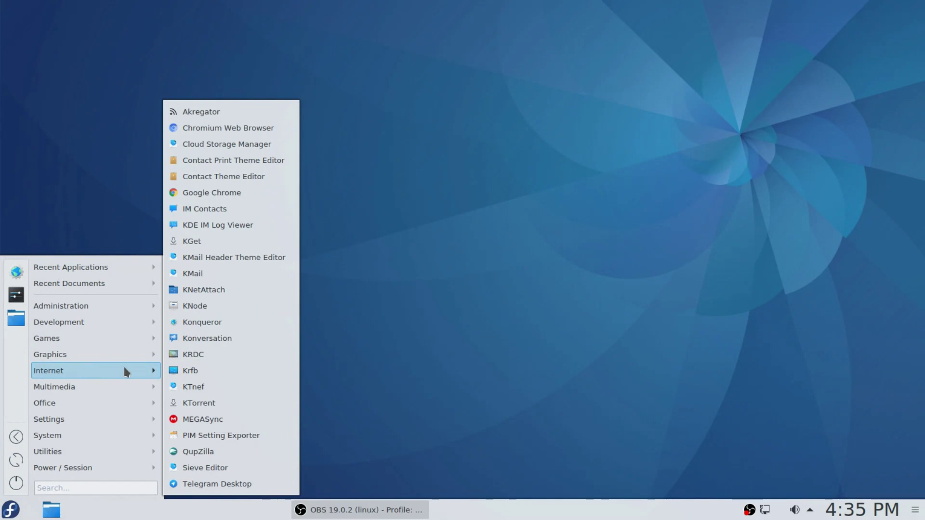
left_click(216, 193)
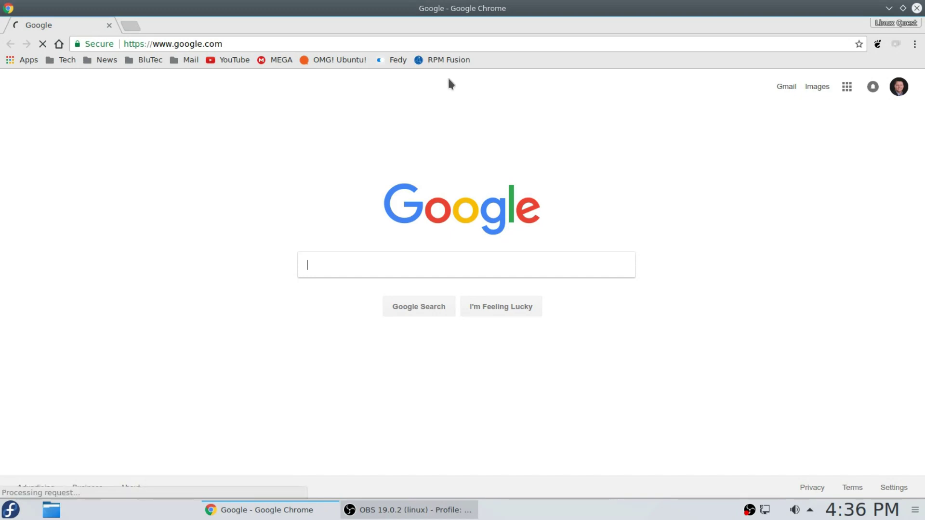
- Open the RPM Fusion bookmark and scroll through its Configuration page and back up
left_click(442, 66)
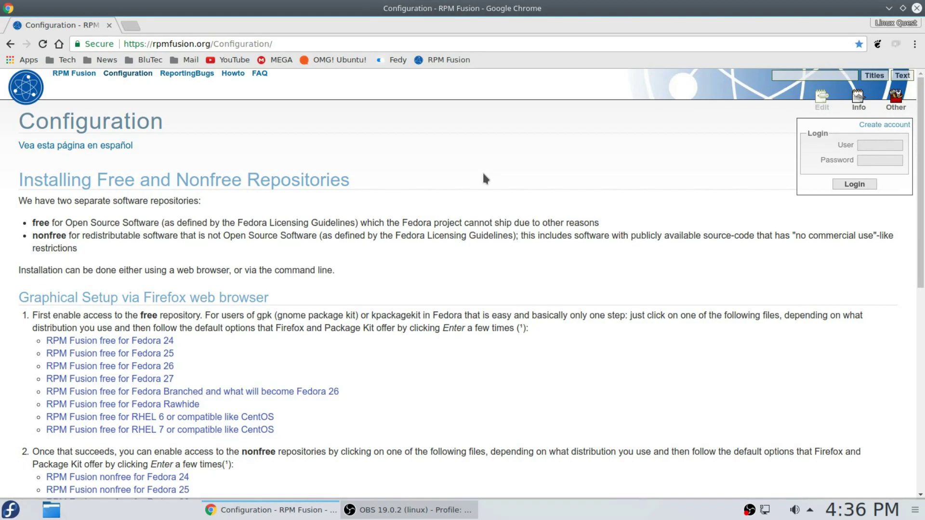
scroll(484, 175, "down", 1)
scroll(487, 182, "down", 5)
scroll(485, 177, "down", 3)
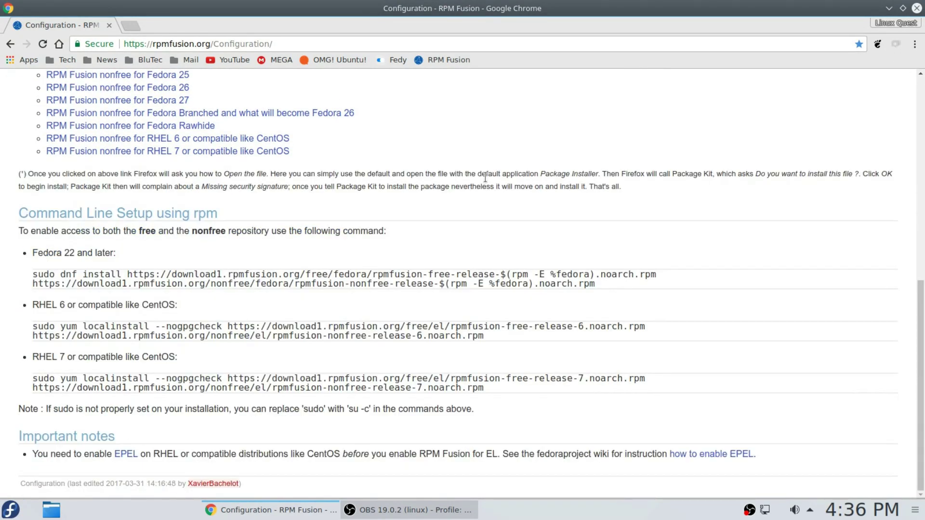
scroll(486, 177, "up", 5)
scroll(486, 182, "up", 3)
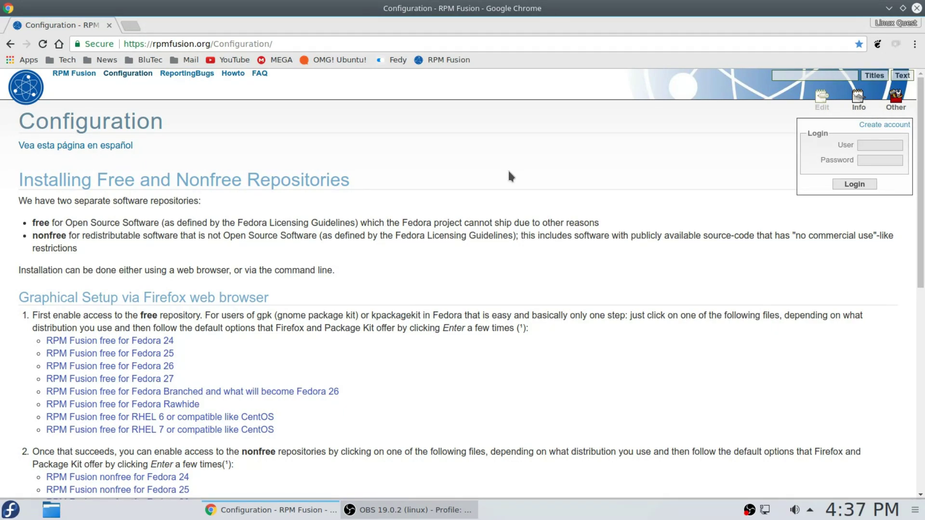
- Close the Google Chrome window
left_click(917, 8)
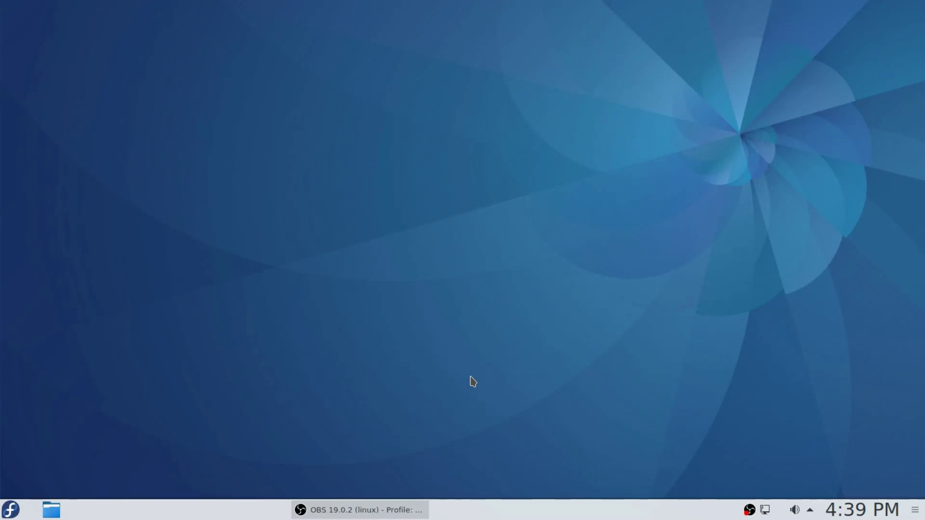
- Set the desktop wallpaper to the Fedora bubbles image via Configure Desktop
right_click(403, 417)
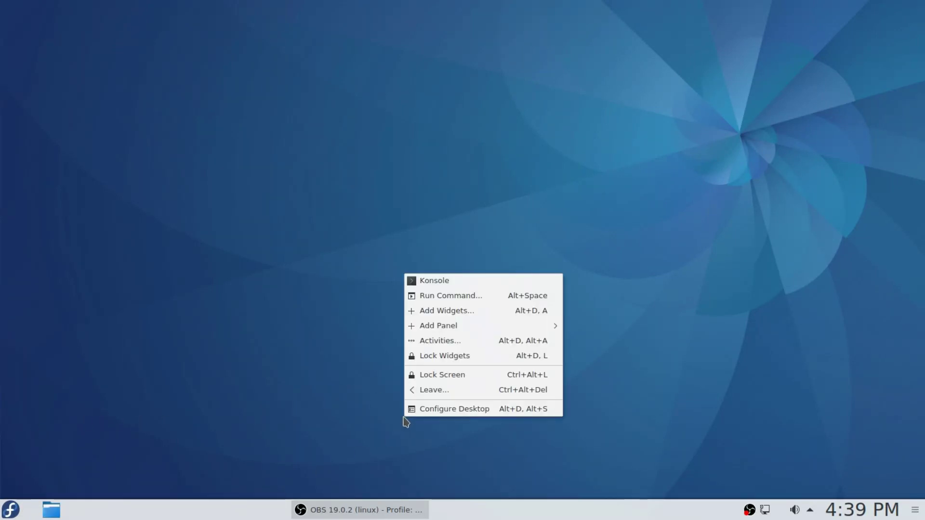
left_click(433, 413)
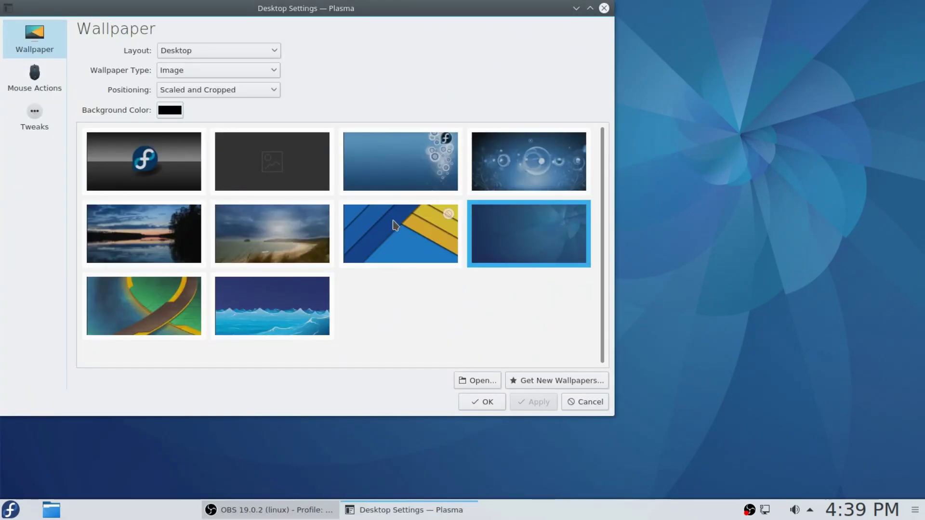
left_click(384, 177)
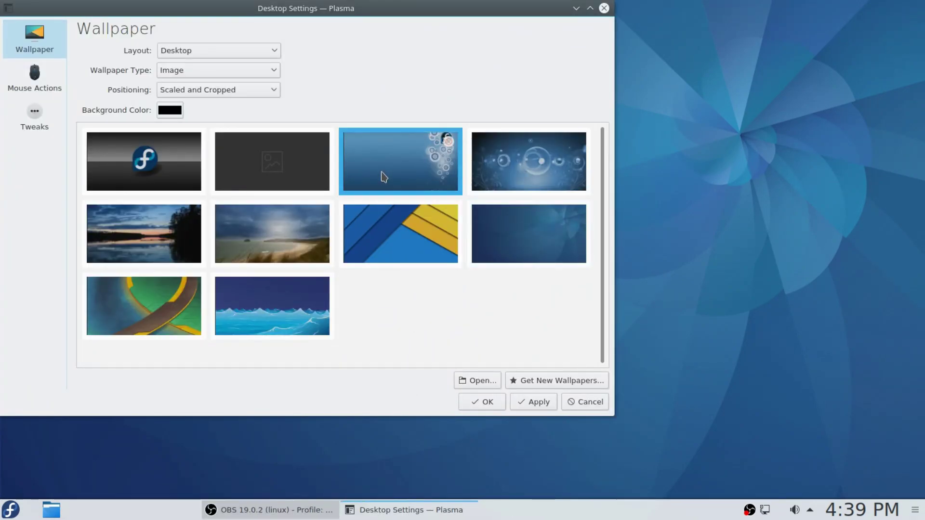
left_click(533, 403)
left_click(486, 403)
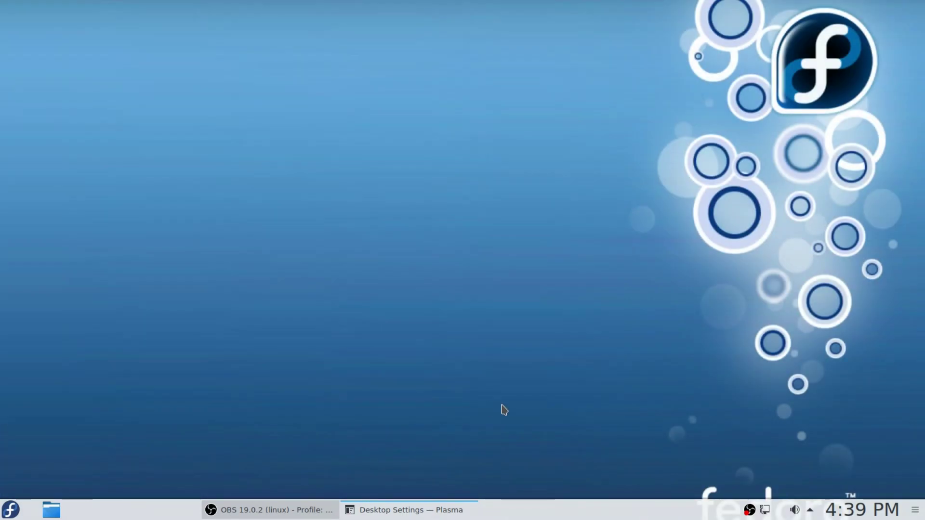
- Switch the wallpaper to the blue glowing bubbles-and-vines image
right_click(435, 254)
left_click(498, 391)
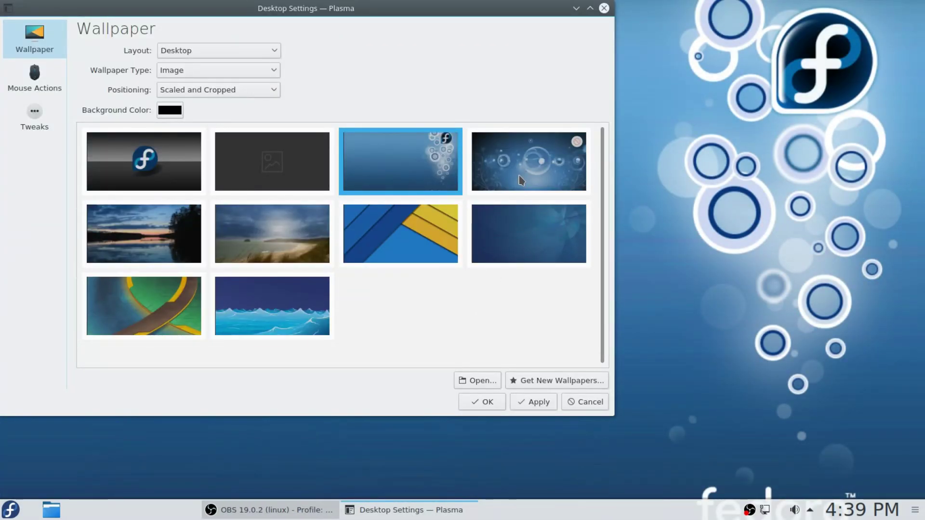
left_click(521, 182)
left_click(534, 402)
left_click(482, 399)
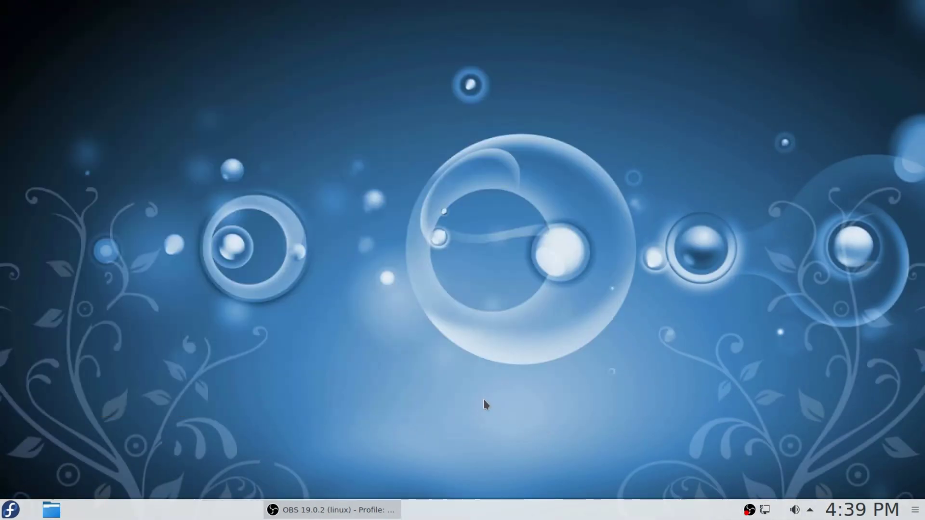
left_click(11, 509)
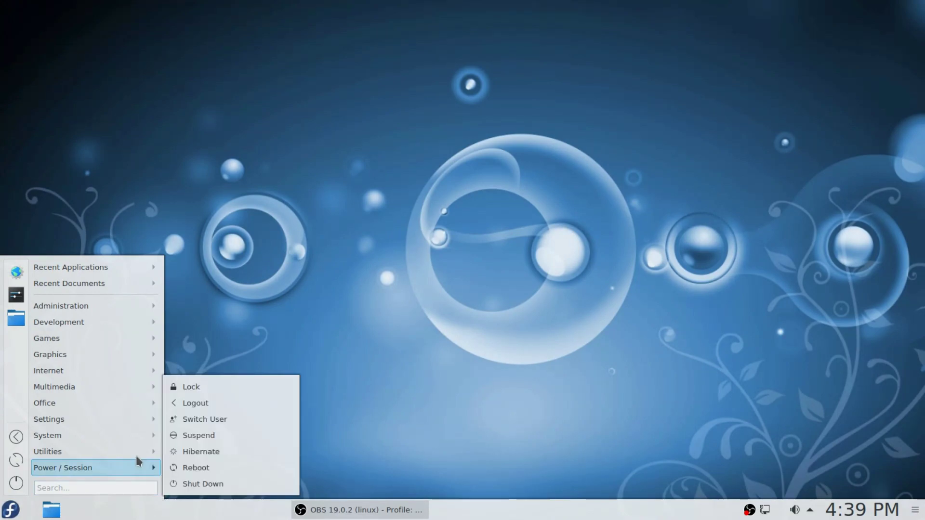
- Browse the launcher's Utilities and Office application categories
mouse_move(107, 401)
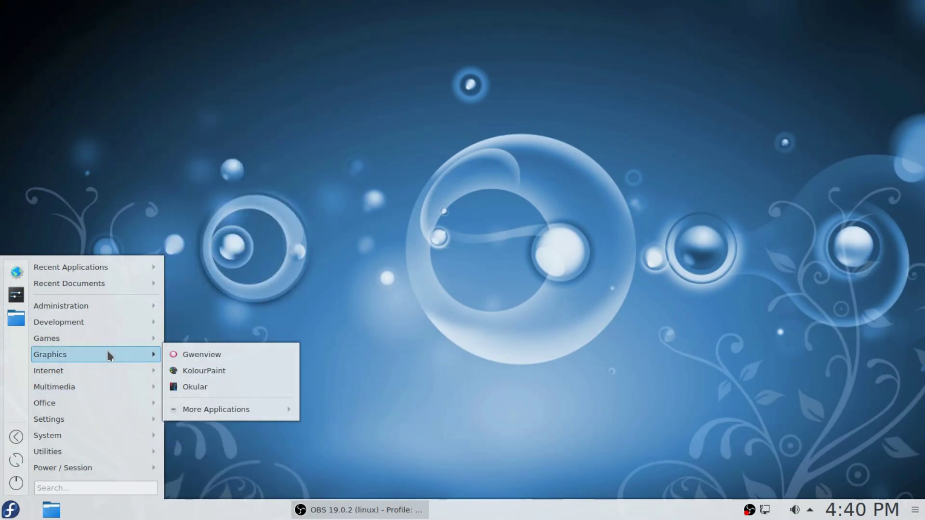
mouse_move(108, 343)
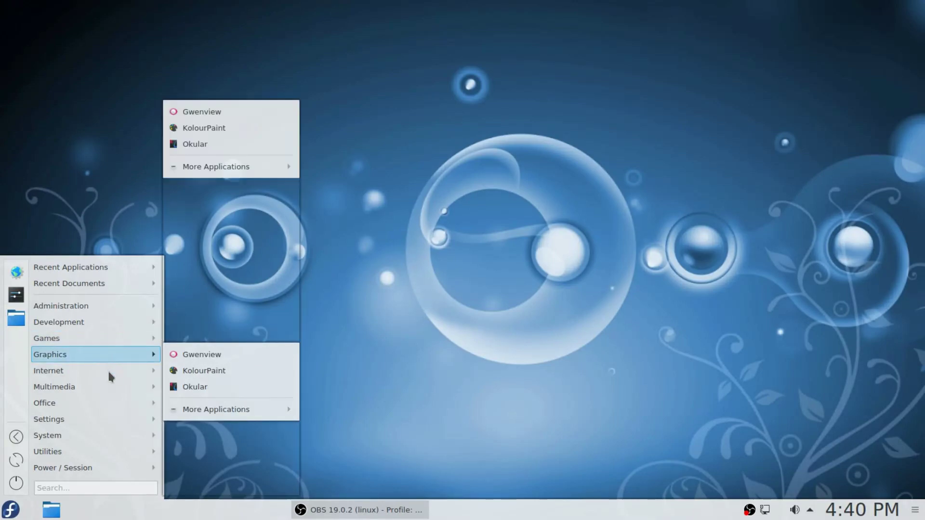
mouse_move(100, 450)
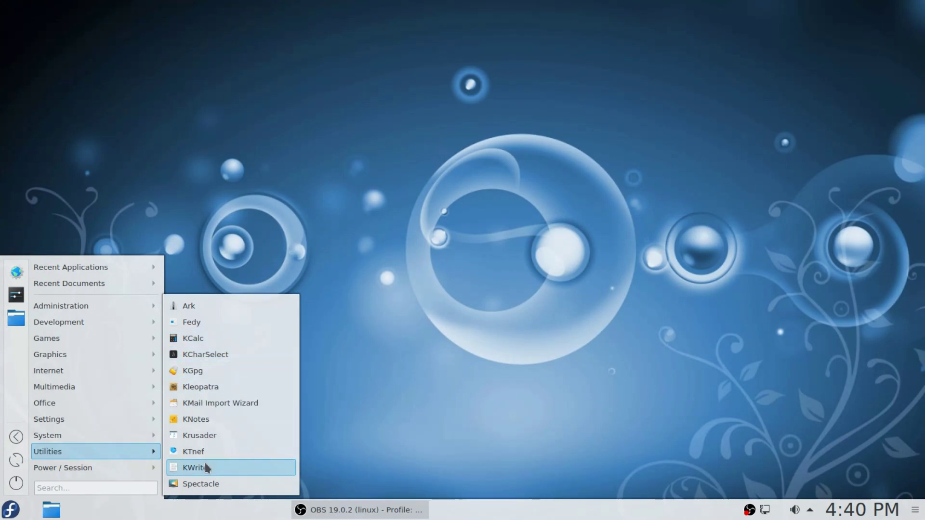
mouse_move(114, 474)
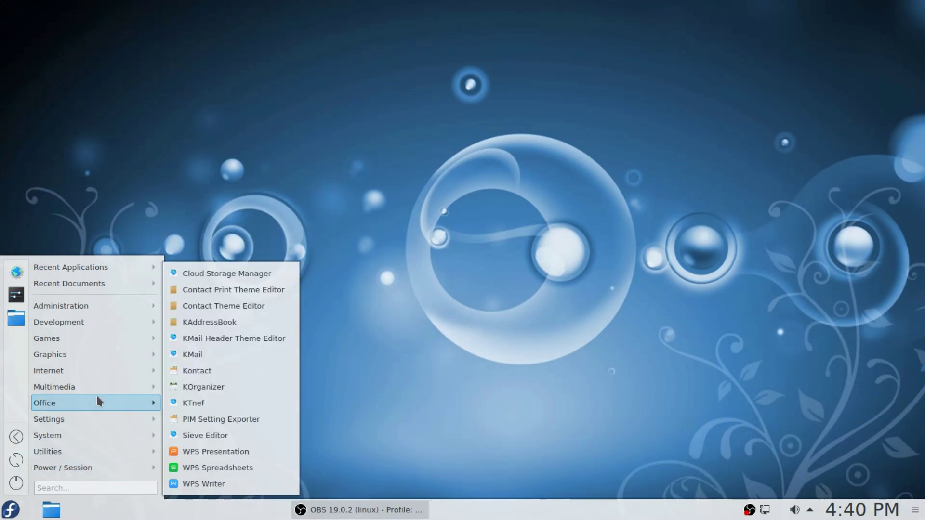
left_click(591, 392)
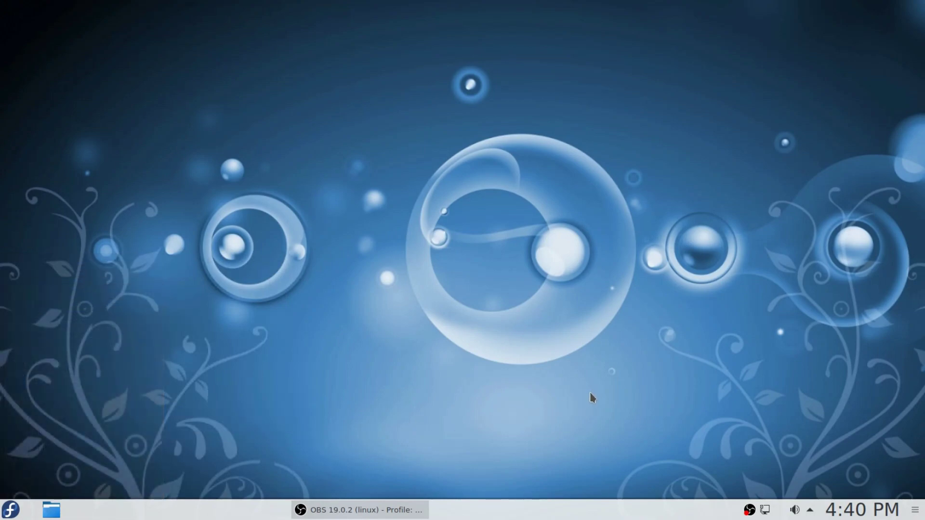